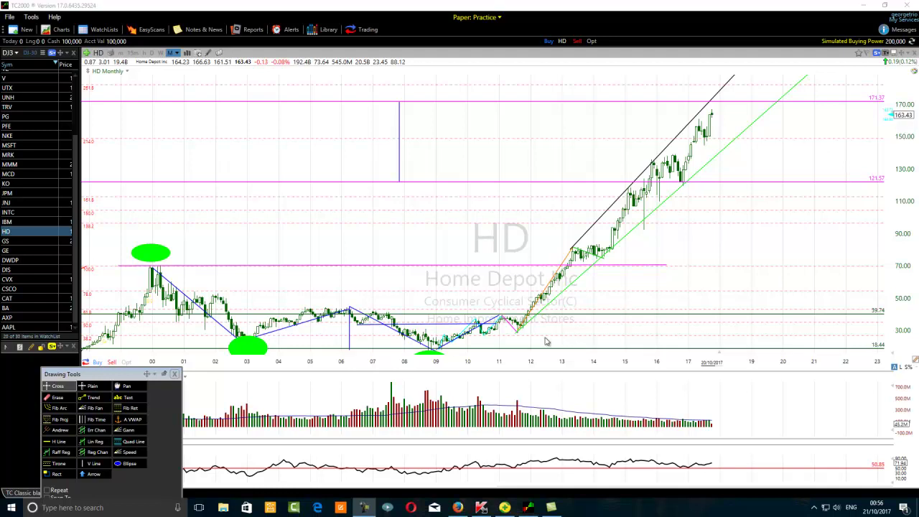
Move the green ellipse from the 2000 peak to the 2006 peak on the Home Depot monthly chart.
{"action": "mouse_move", "coordinate": [528, 330]}
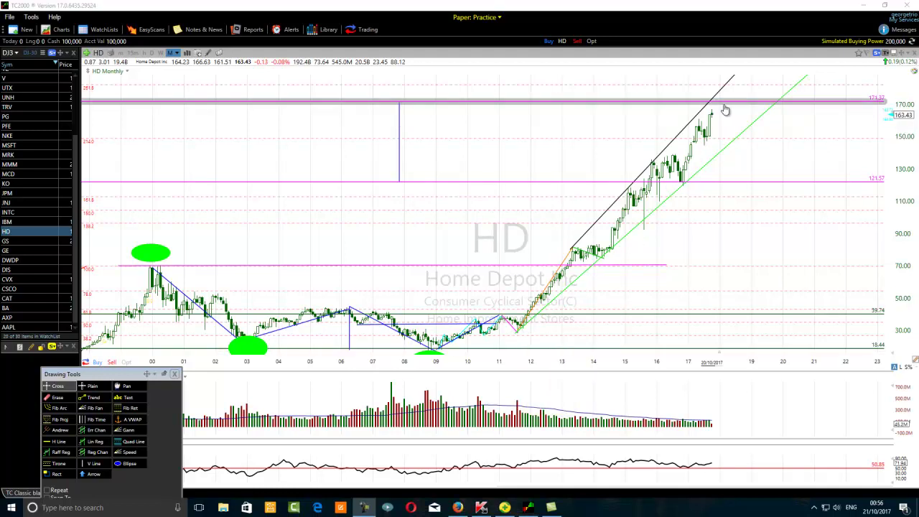
{"action": "mouse_move", "coordinate": [725, 109]}
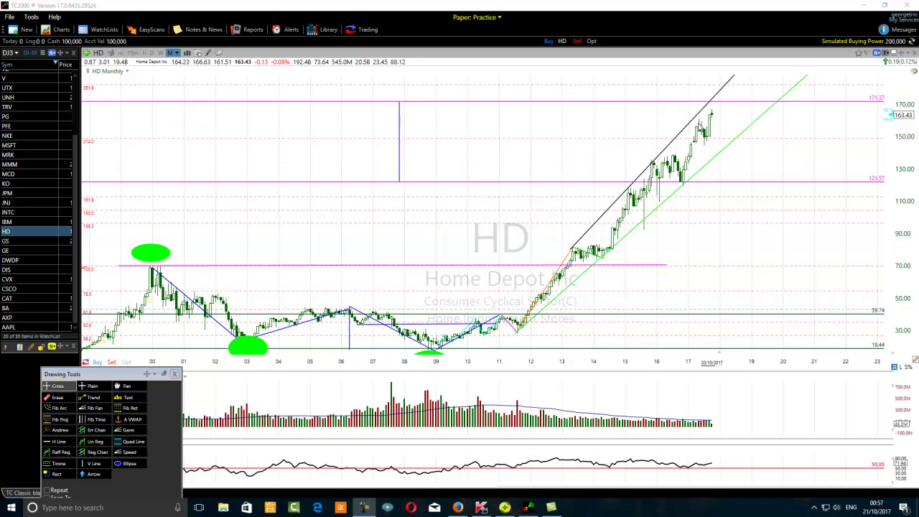
{"action": "mouse_move", "coordinate": [613, 269]}
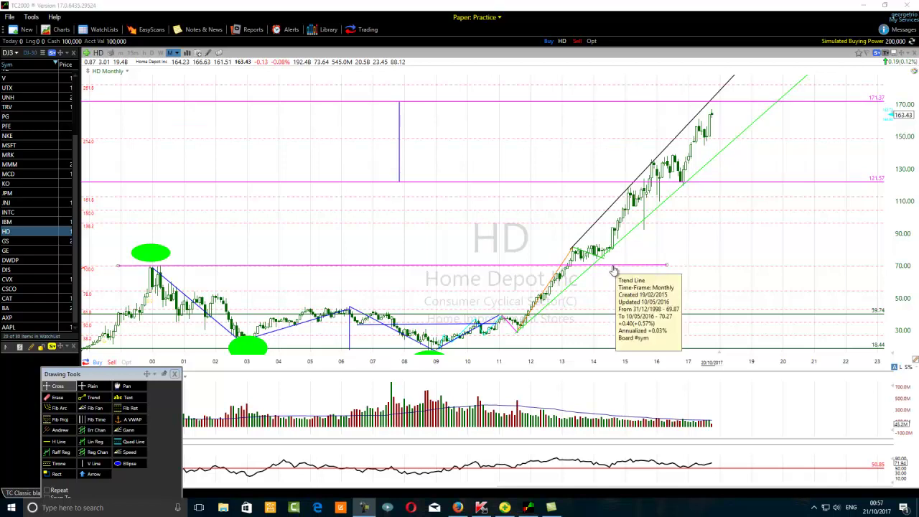
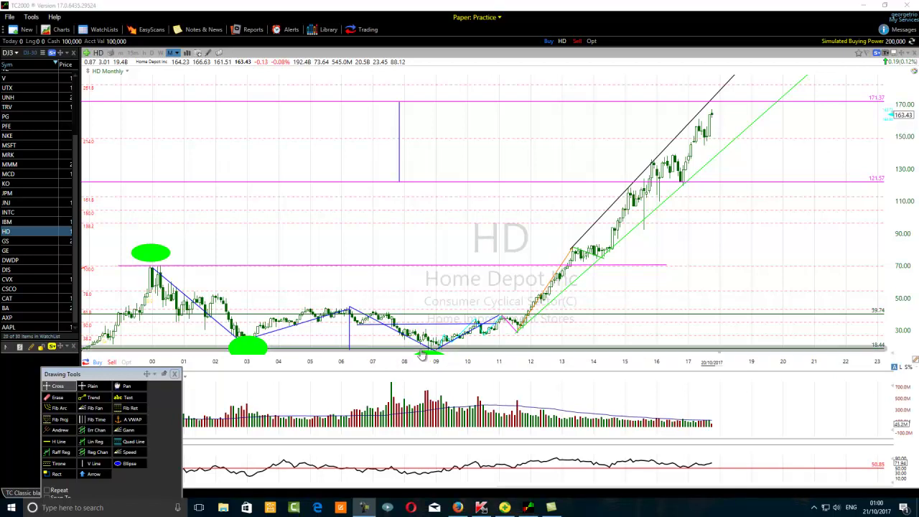
{"action": "left_click_drag", "start_coordinate": [161, 256], "coordinate": [362, 304]}
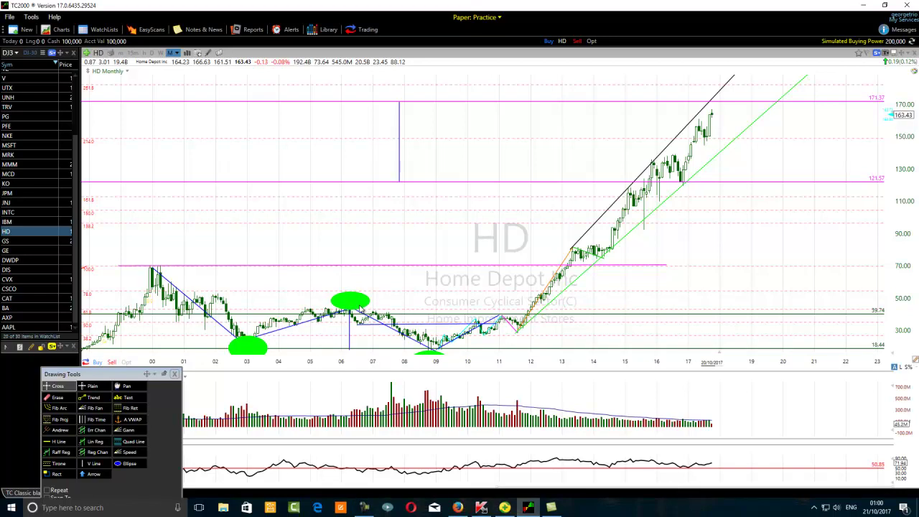
{"action": "mouse_move", "coordinate": [357, 304]}
{"action": "left_mouse_down"}
{"action": "mouse_move", "coordinate": [343, 305]}
{"action": "mouse_move", "coordinate": [351, 301]}
{"action": "left_mouse_up"}
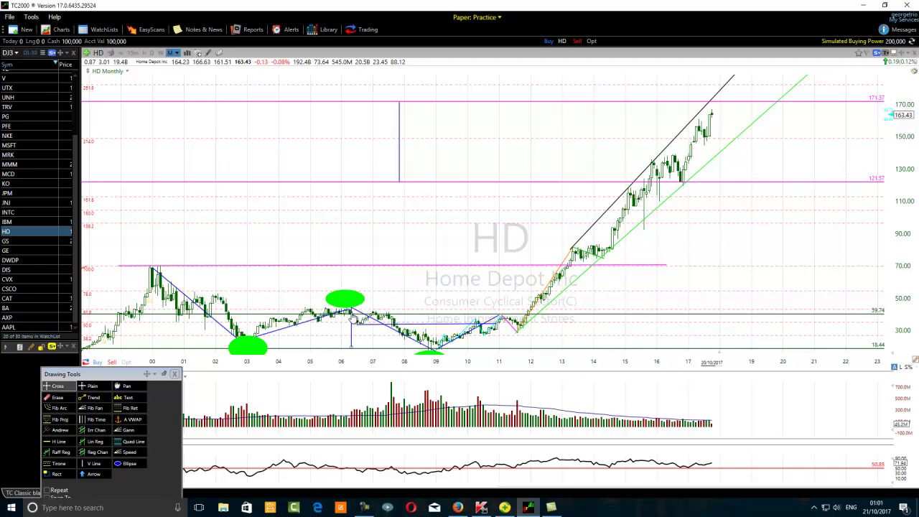
Move the 2006 blue vertical measuring line up to end at the 70 trend line and add a small green ellipse at the mid-2012 pullback.
{"action": "left_click_drag", "start_coordinate": [350, 321], "coordinate": [411, 279]}
{"action": "left_click", "coordinate": [119, 465]}
{"action": "left_click_drag", "start_coordinate": [555, 298], "coordinate": [535, 311]}
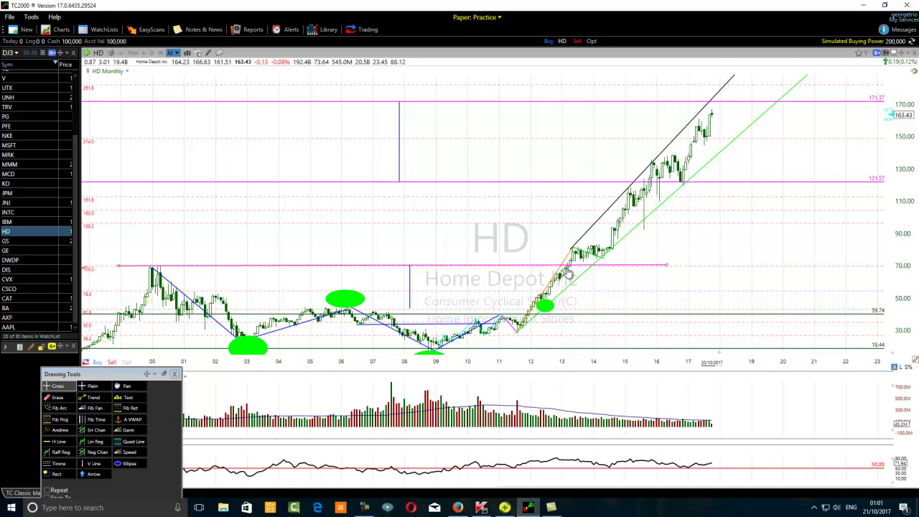
Move the small green ellipse from the mid-2012 pullback to the late-2013 consolidation just above the 70 trend line.
{"action": "mouse_move", "coordinate": [567, 270]}
{"action": "mouse_move", "coordinate": [554, 302]}
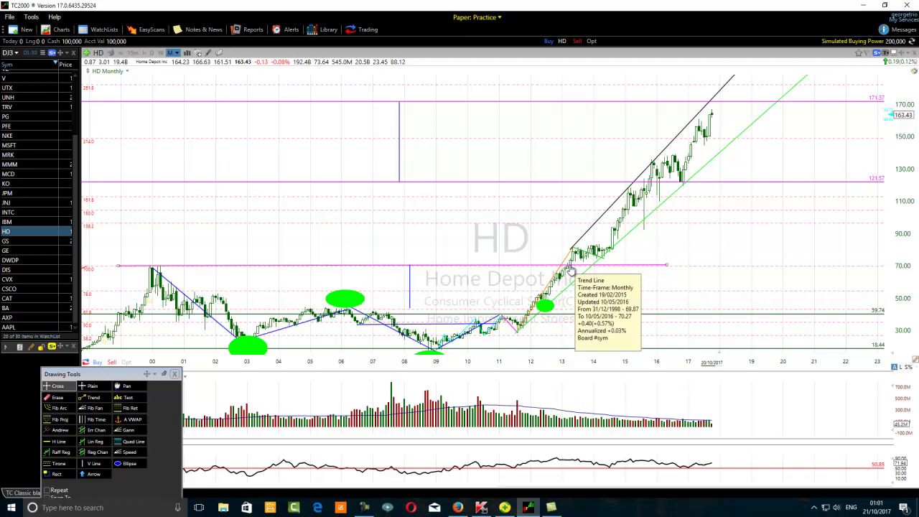
{"action": "scroll", "coordinate": [540, 285], "scroll_direction": "down", "scroll_amount": 5}
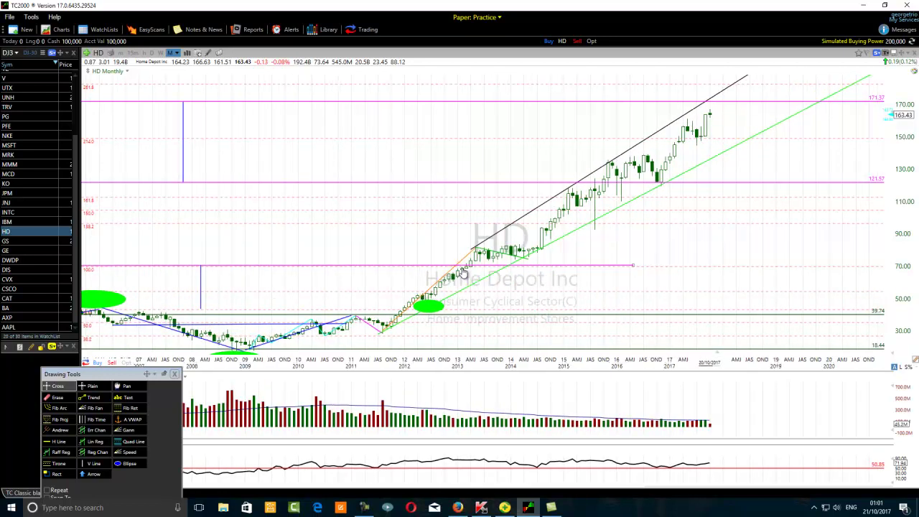
{"action": "mouse_move", "coordinate": [463, 274]}
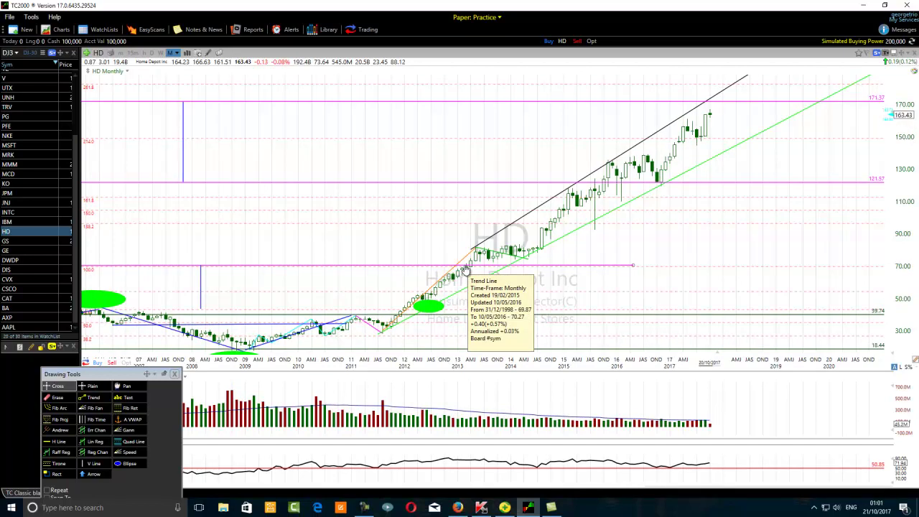
{"action": "scroll", "coordinate": [458, 290], "scroll_direction": "up", "scroll_amount": 2}
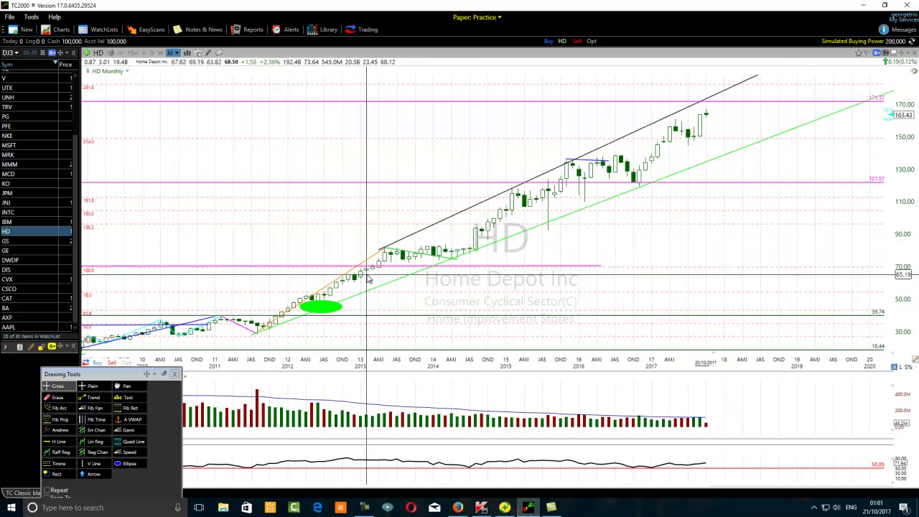
{"action": "scroll", "coordinate": [361, 290], "scroll_direction": "up", "scroll_amount": 1}
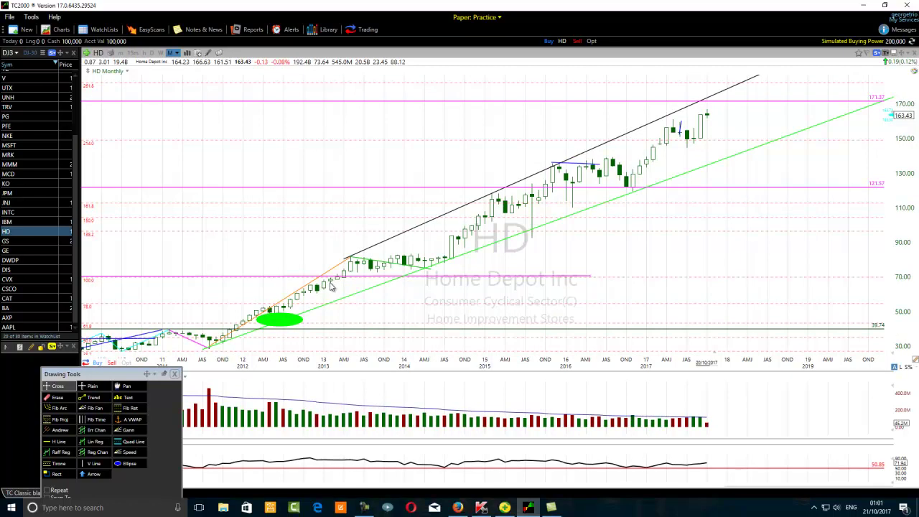
{"action": "mouse_move", "coordinate": [333, 281]}
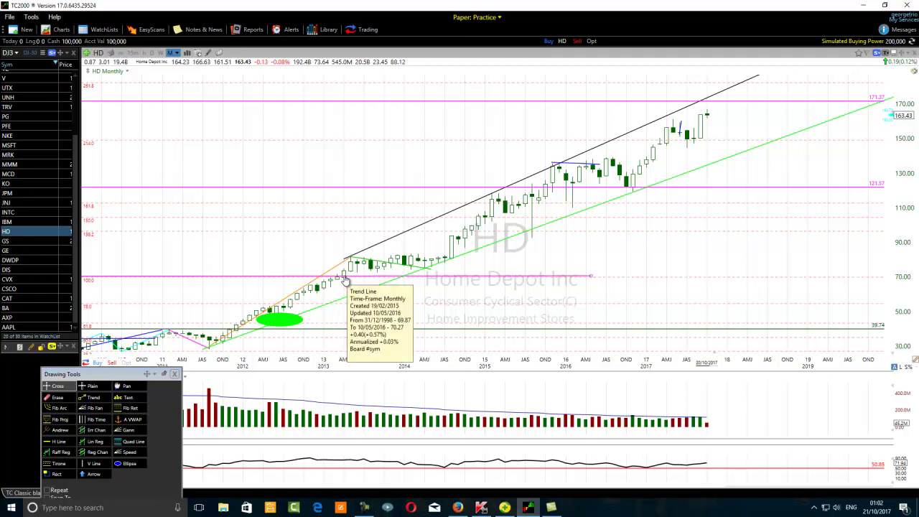
{"action": "scroll", "coordinate": [344, 281], "scroll_direction": "down", "scroll_amount": 3}
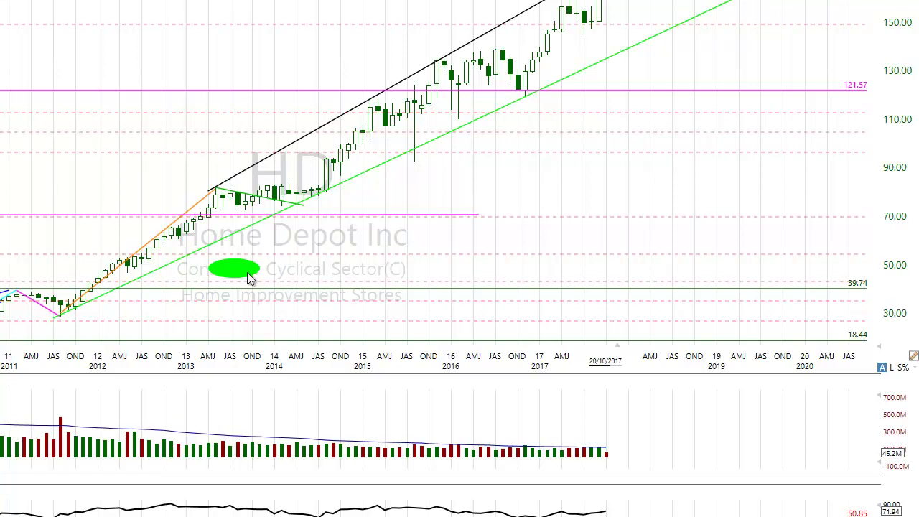
{"action": "left_click_drag", "start_coordinate": [242, 273], "coordinate": [261, 215]}
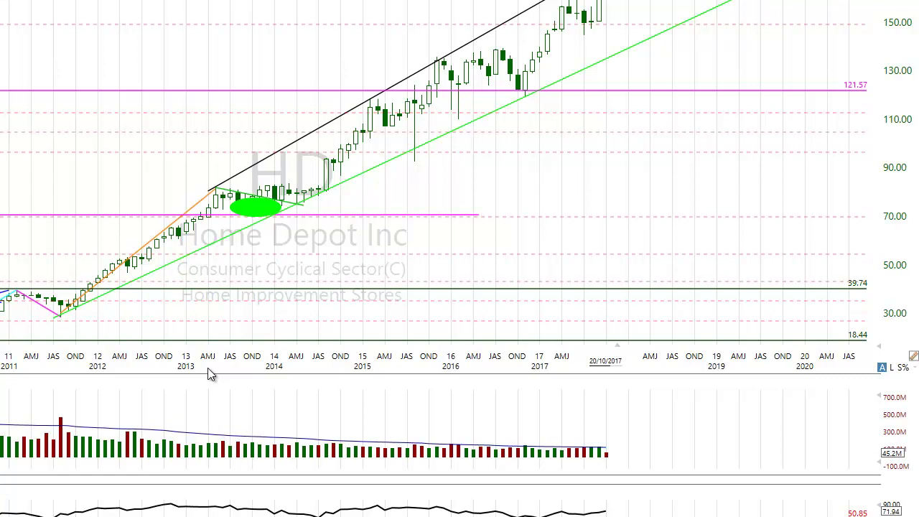
Measure the 18.44 to 70 base with the long blue vertical line, and project it upward from 70 to the 121.57 line.
{"action": "scroll", "coordinate": [207, 369], "scroll_direction": "down", "scroll_amount": 5}
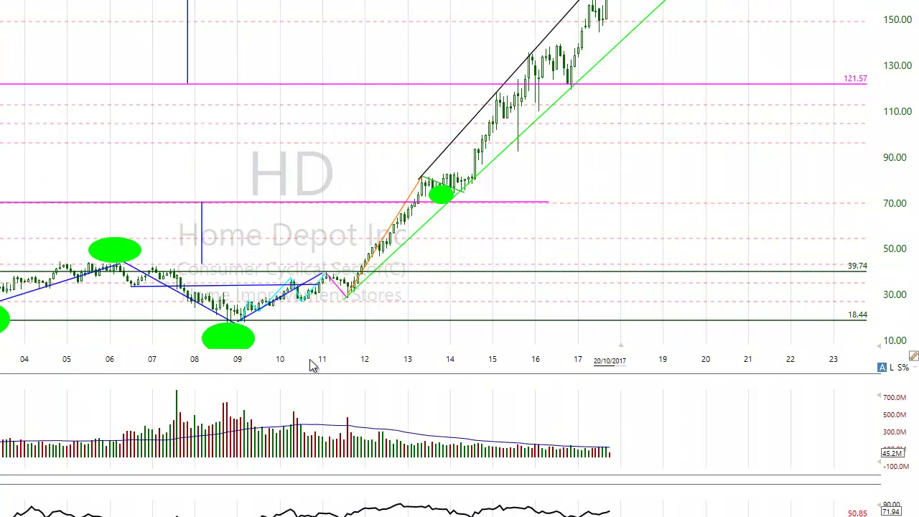
{"action": "mouse_move", "coordinate": [441, 203]}
{"action": "left_click_drag", "start_coordinate": [187, 54], "coordinate": [104, 287]}
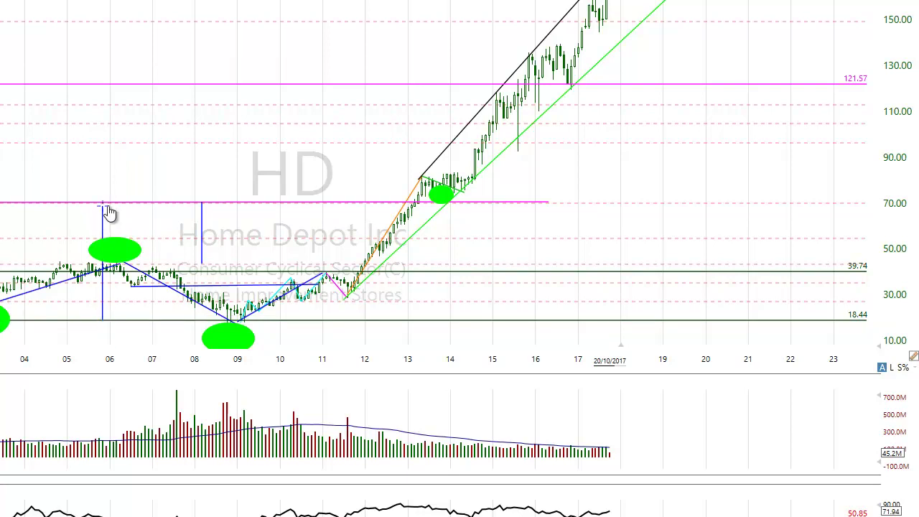
{"action": "left_click_drag", "start_coordinate": [103, 231], "coordinate": [280, 112]}
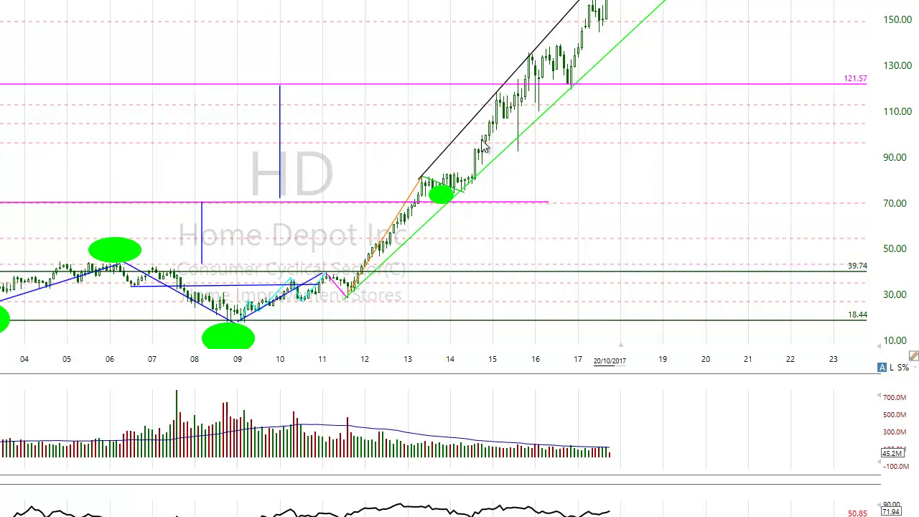
Mark the 2016 pullbacks at the 121.57 line with the small green ellipse, leaving it at the late-2016 low.
{"action": "mouse_move", "coordinate": [505, 91]}
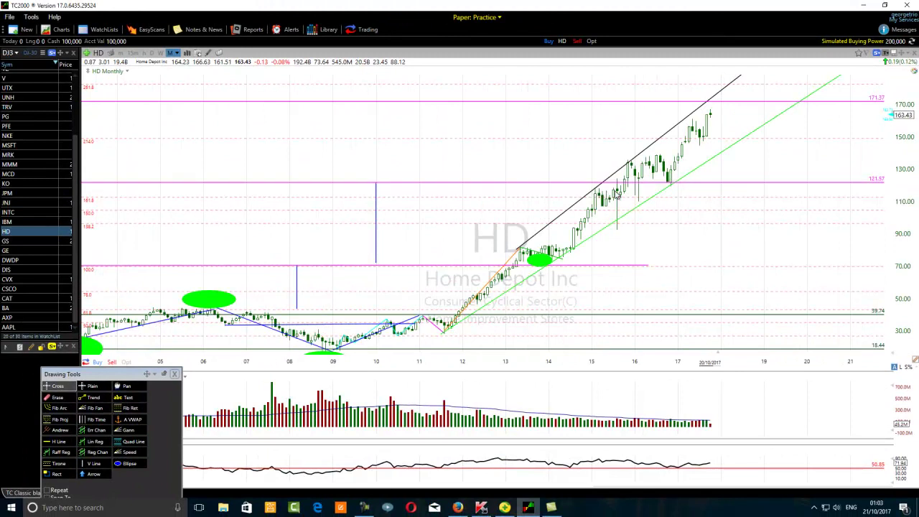
{"action": "mouse_move", "coordinate": [619, 190]}
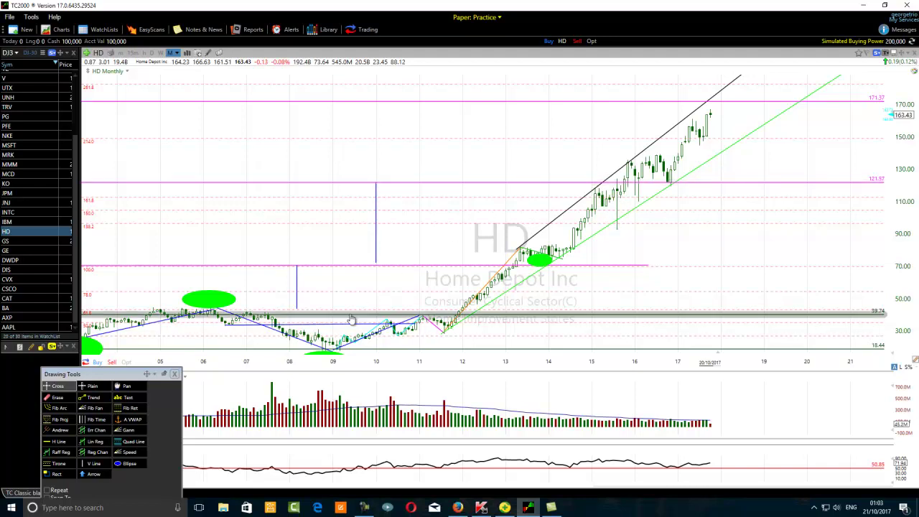
{"action": "scroll", "coordinate": [352, 319], "scroll_direction": "down", "scroll_amount": 3}
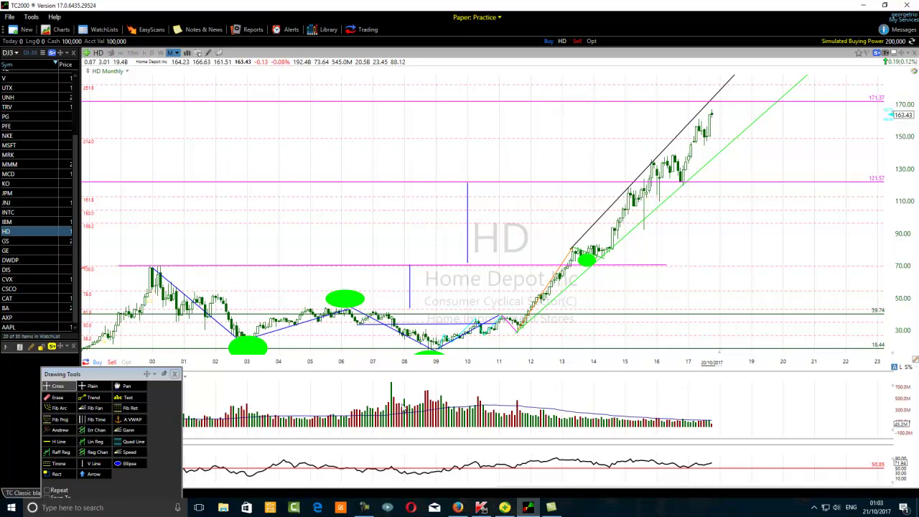
{"action": "left_click_drag", "start_coordinate": [590, 264], "coordinate": [690, 181]}
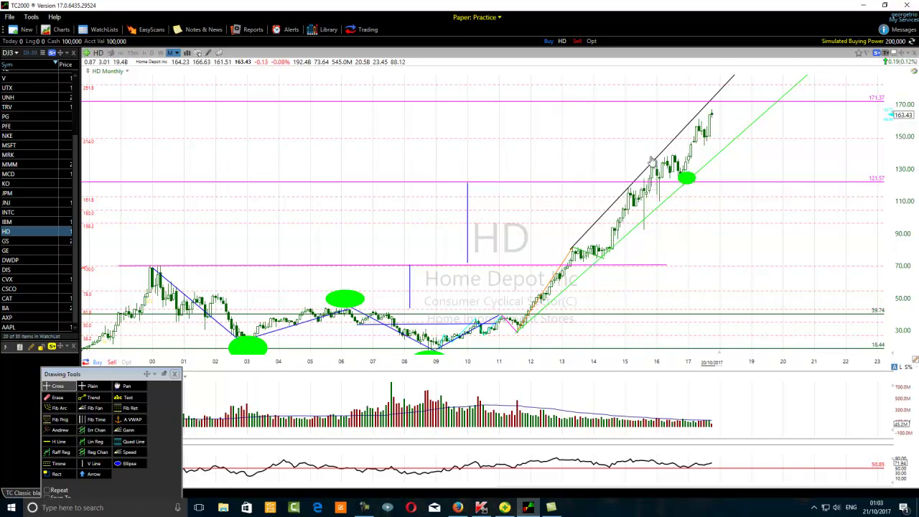
{"action": "left_click_drag", "start_coordinate": [686, 182], "coordinate": [659, 187]}
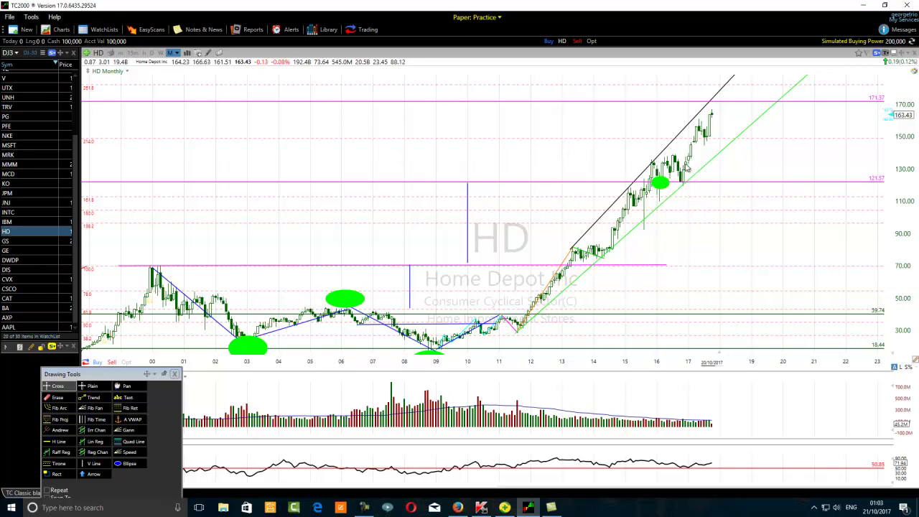
{"action": "left_click_drag", "start_coordinate": [661, 184], "coordinate": [694, 181]}
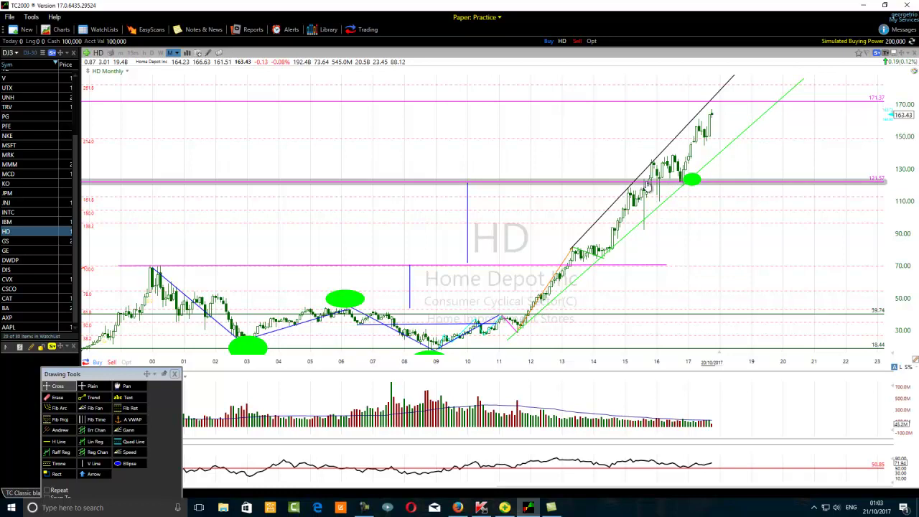
Move the long blue measuring line up to span 121.57 to 171.37, and place the small green ellipse at the 171.37 target.
{"action": "left_click_drag", "start_coordinate": [472, 244], "coordinate": [525, 154]}
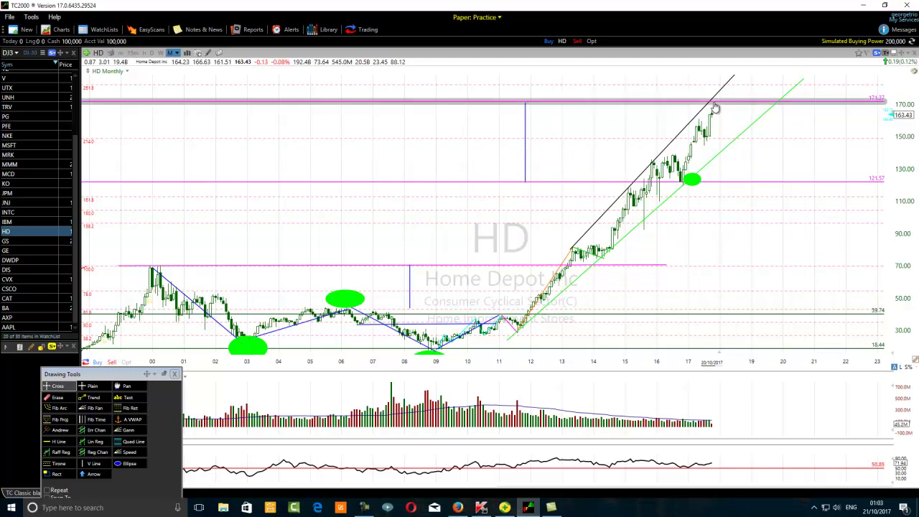
{"action": "scroll", "coordinate": [708, 147], "scroll_direction": "up", "scroll_amount": 2}
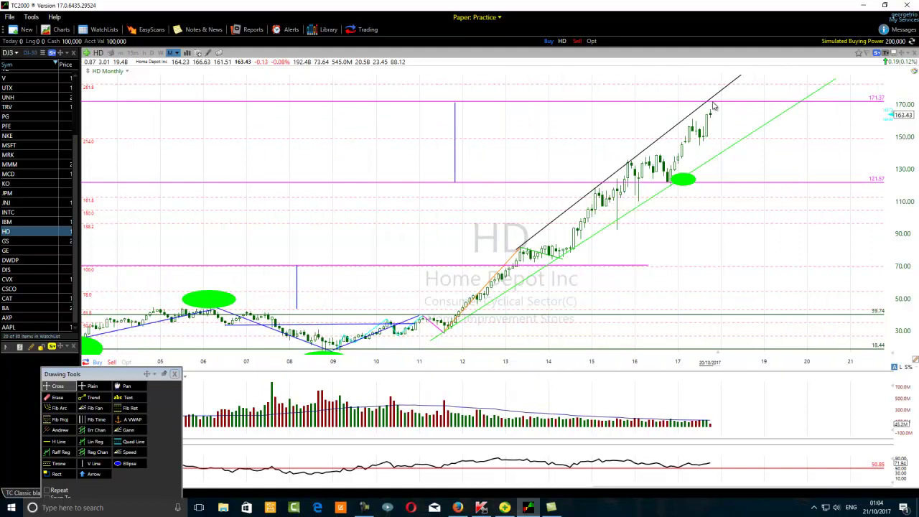
{"action": "left_click_drag", "start_coordinate": [684, 183], "coordinate": [715, 102]}
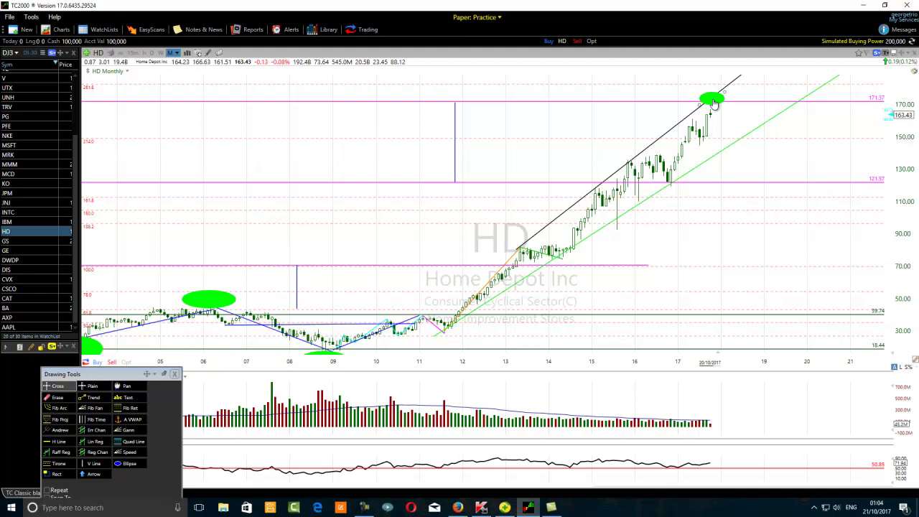
{"action": "left_click_drag", "start_coordinate": [714, 104], "coordinate": [715, 105]}
Add a horizontal line at 145.35 halfway along the long blue measuring line, and move the small green ellipse to the mid-2017 low there.
{"action": "left_click_drag", "start_coordinate": [455, 176], "coordinate": [484, 173]}
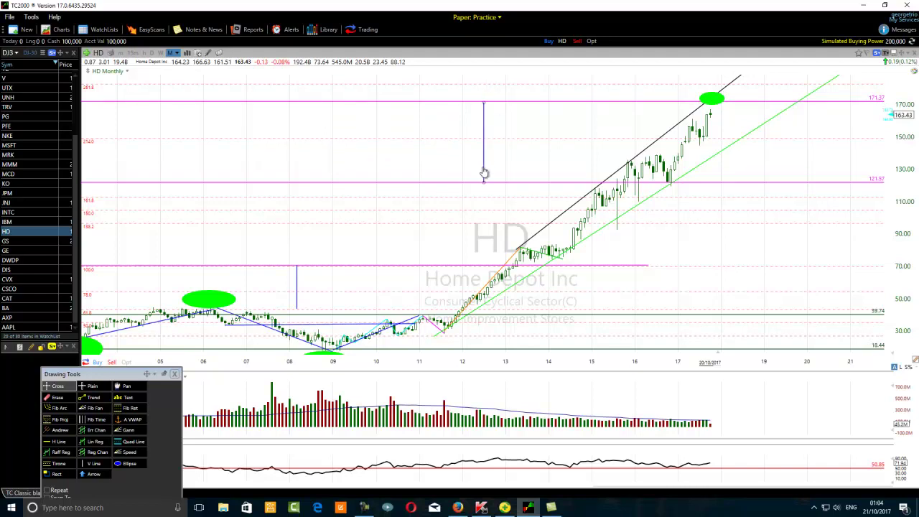
{"action": "left_click", "coordinate": [47, 444]}
{"action": "left_click", "coordinate": [469, 145]}
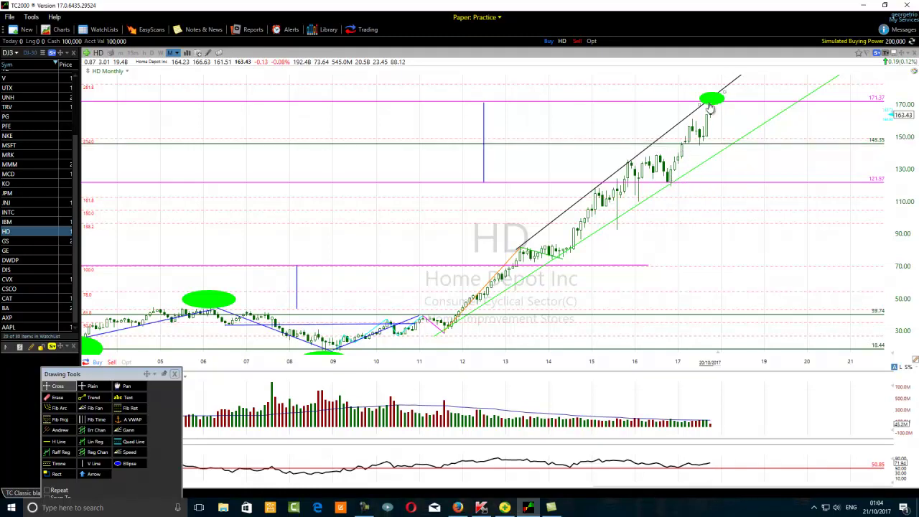
{"action": "mouse_move", "coordinate": [710, 100]}
{"action": "left_mouse_down"}
{"action": "mouse_move", "coordinate": [714, 125]}
{"action": "mouse_move", "coordinate": [701, 148]}
{"action": "left_mouse_up"}
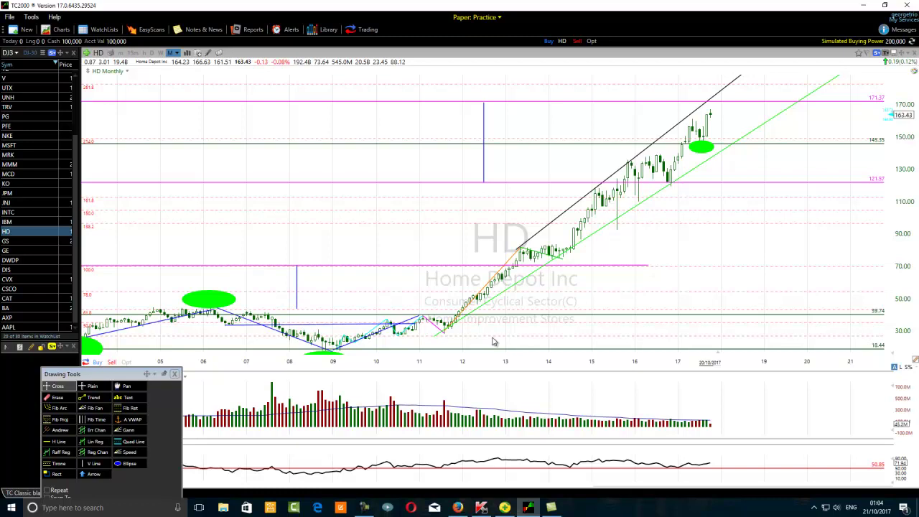
Move the small green ellipse away from the price bars to the empty area above 2005, near the 121.57 line.
{"action": "scroll", "coordinate": [505, 332], "scroll_direction": "down", "scroll_amount": 2}
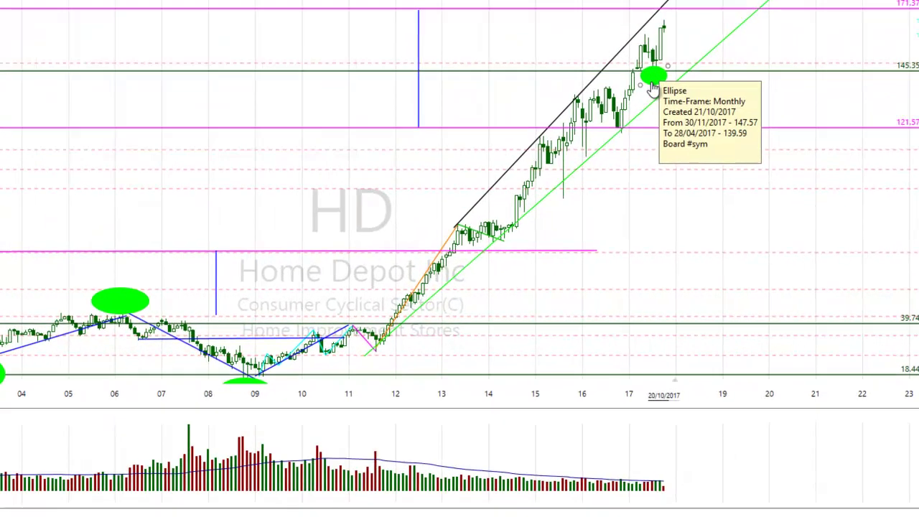
{"action": "left_click_drag", "start_coordinate": [706, 149], "coordinate": [339, 177]}
{"action": "left_click_drag", "start_coordinate": [102, 119], "coordinate": [70, 127]}
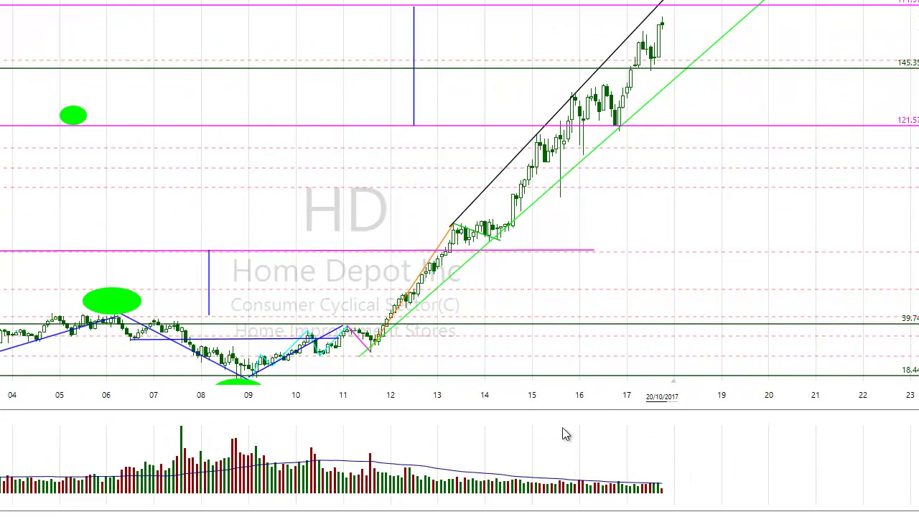
Place a larger green ellipse over the 2015 spike low beneath the green lower trend line.
{"action": "mouse_move", "coordinate": [376, 355]}
{"action": "mouse_move", "coordinate": [501, 244]}
{"action": "left_click_drag", "start_coordinate": [550, 97], "coordinate": [540, 120]}
{"action": "left_click_drag", "start_coordinate": [541, 118], "coordinate": [576, 191]}
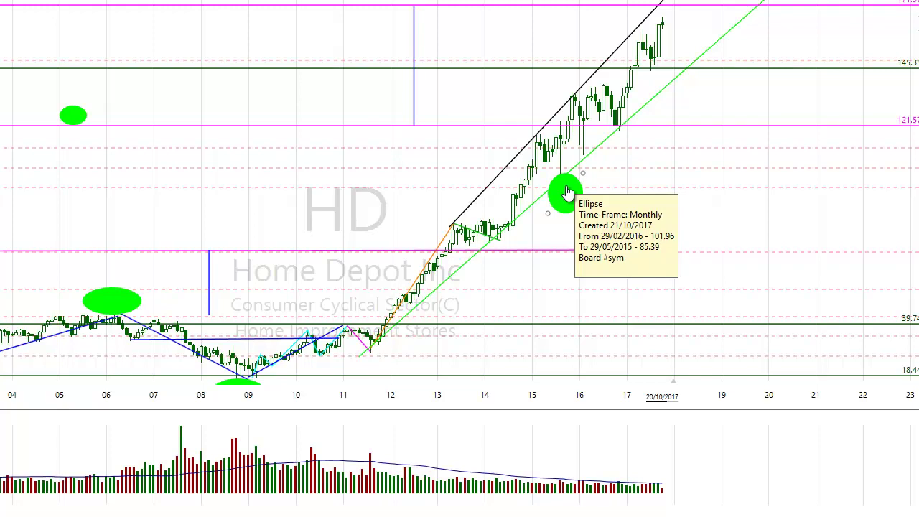
Mark the late-2016 low on the green trend line with the larger ellipse, and move it to the late-2015 high at the black upper line.
{"action": "left_click_drag", "start_coordinate": [567, 192], "coordinate": [630, 142]}
{"action": "left_click", "coordinate": [622, 136]}
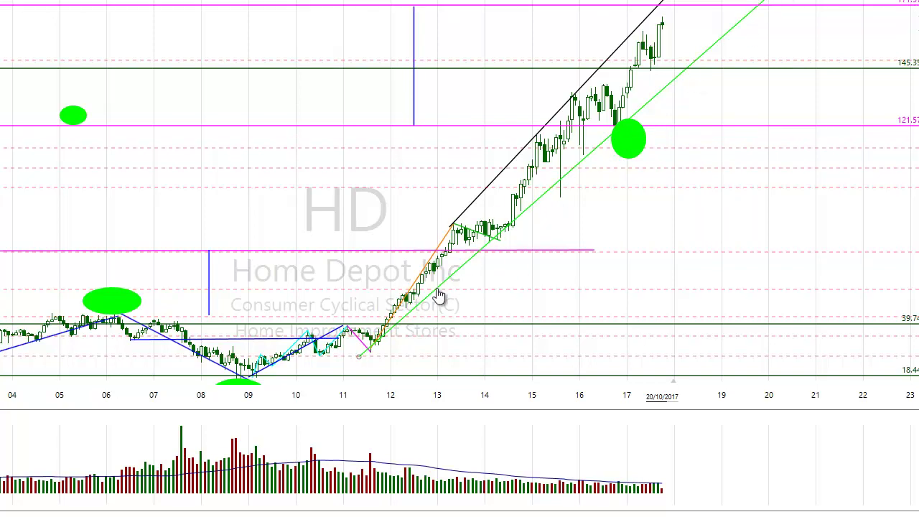
{"action": "mouse_move", "coordinate": [621, 137]}
{"action": "mouse_move", "coordinate": [539, 147]}
{"action": "mouse_move", "coordinate": [458, 231]}
{"action": "left_click_drag", "start_coordinate": [630, 150], "coordinate": [566, 92]}
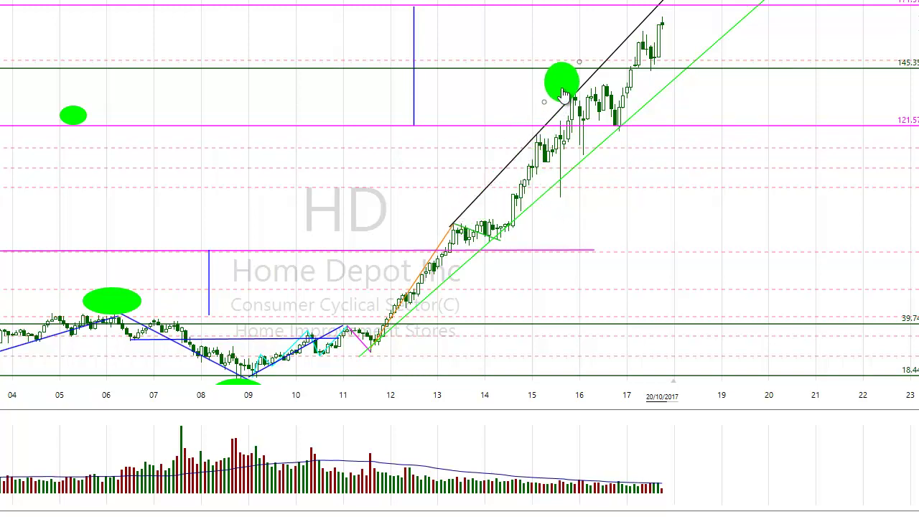
Move the larger green ellipse from the late-2015 high to the black upper trend line above the latest price, near 171.37.
{"action": "mouse_move", "coordinate": [572, 105]}
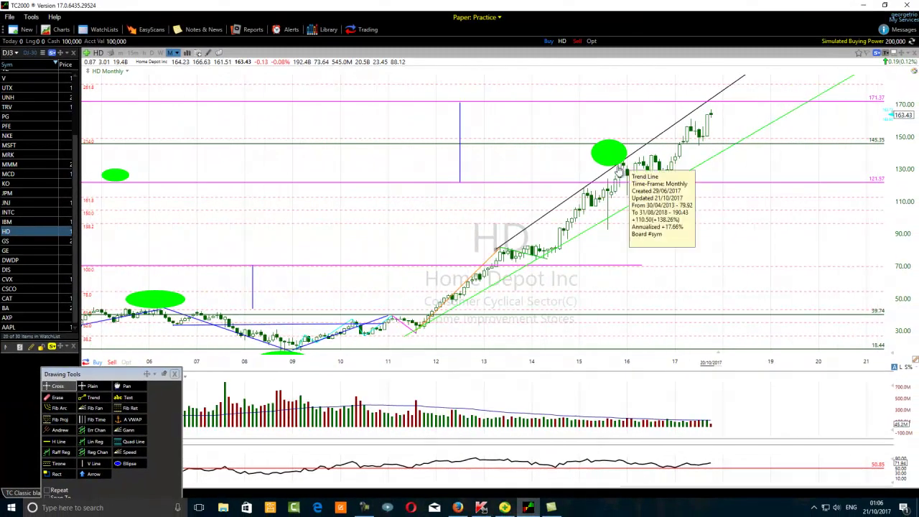
{"action": "mouse_move", "coordinate": [610, 160]}
{"action": "left_click_drag", "start_coordinate": [610, 159], "coordinate": [707, 97]}
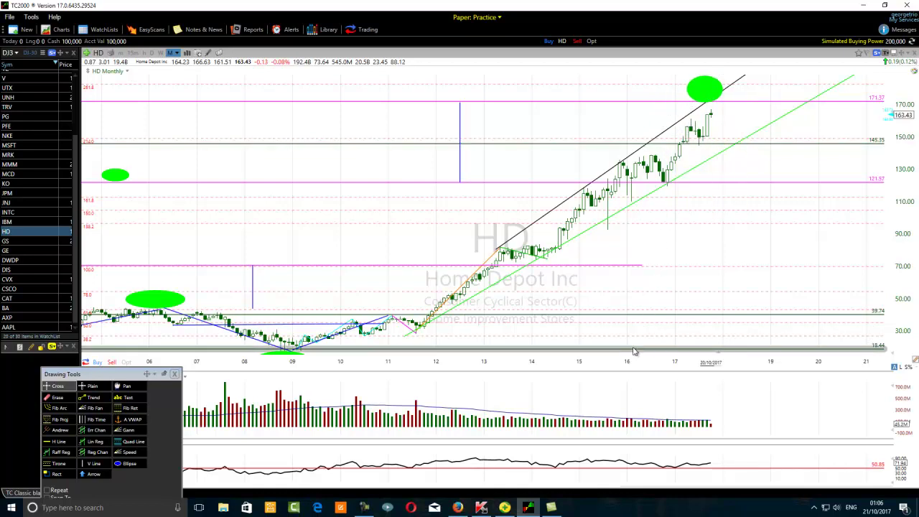
Add a horizontal line at 96.14, near the 138.2 Fibonacci level.
{"action": "scroll", "coordinate": [634, 341], "scroll_direction": "down", "scroll_amount": 1}
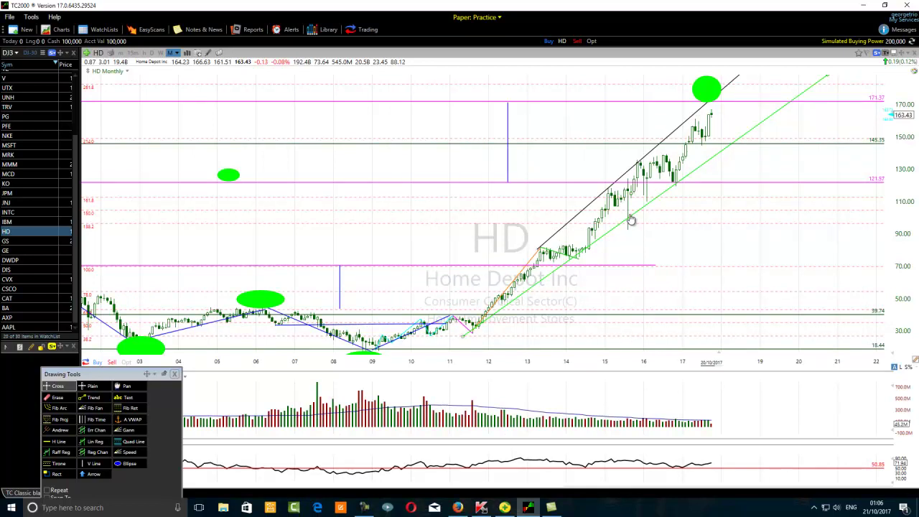
{"action": "mouse_move", "coordinate": [630, 218]}
{"action": "scroll", "coordinate": [528, 316], "scroll_direction": "down", "scroll_amount": 1}
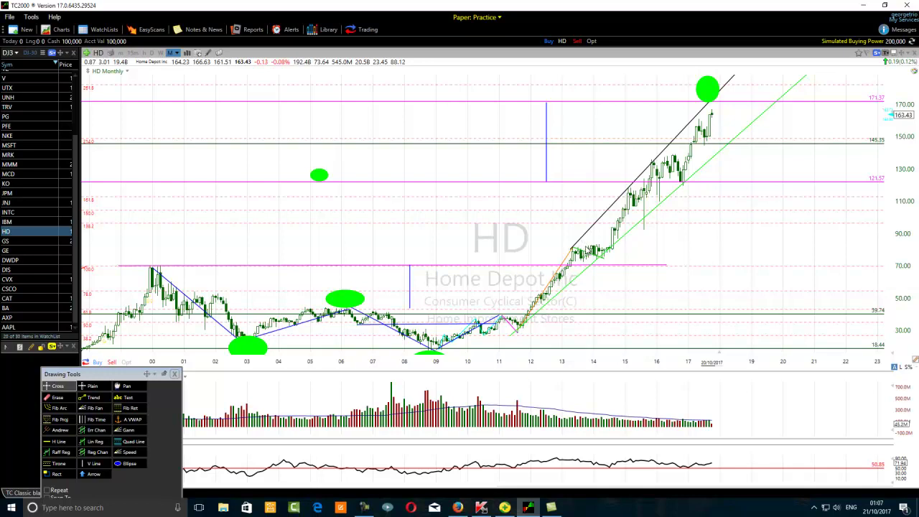
{"action": "mouse_move", "coordinate": [584, 269]}
{"action": "scroll", "coordinate": [121, 269], "scroll_direction": "down", "scroll_amount": 2}
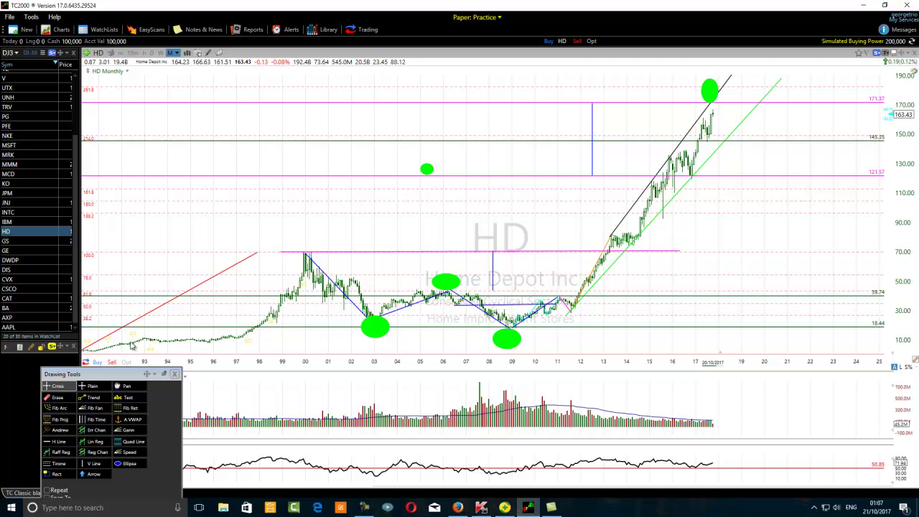
{"action": "scroll", "coordinate": [133, 346], "scroll_direction": "down", "scroll_amount": 2}
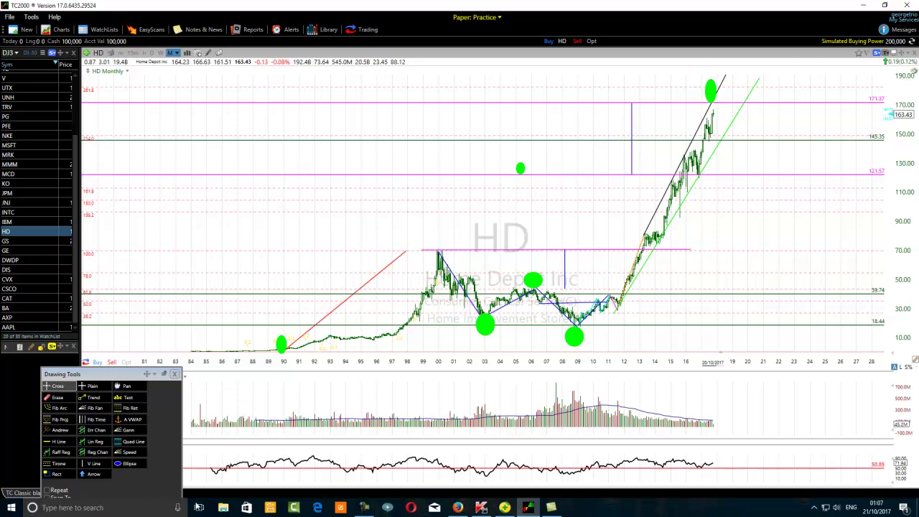
{"action": "left_click", "coordinate": [57, 441]}
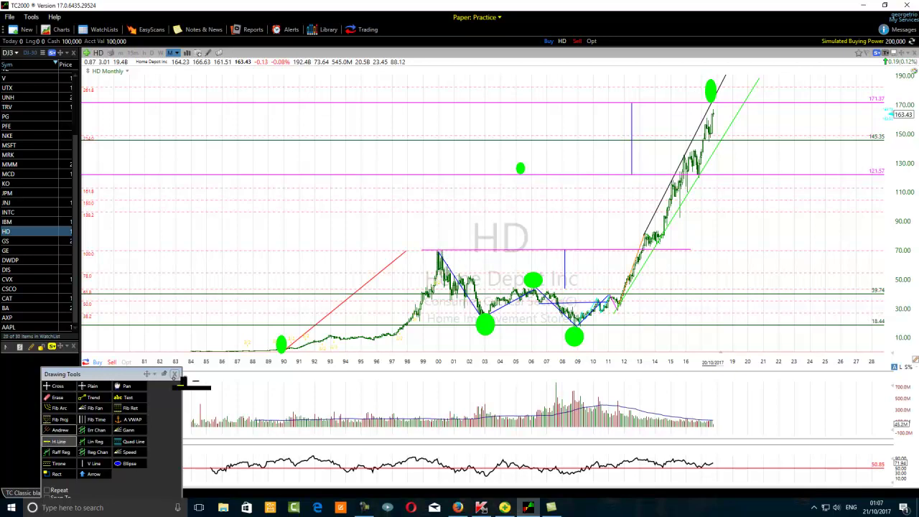
{"action": "left_click", "coordinate": [429, 213]}
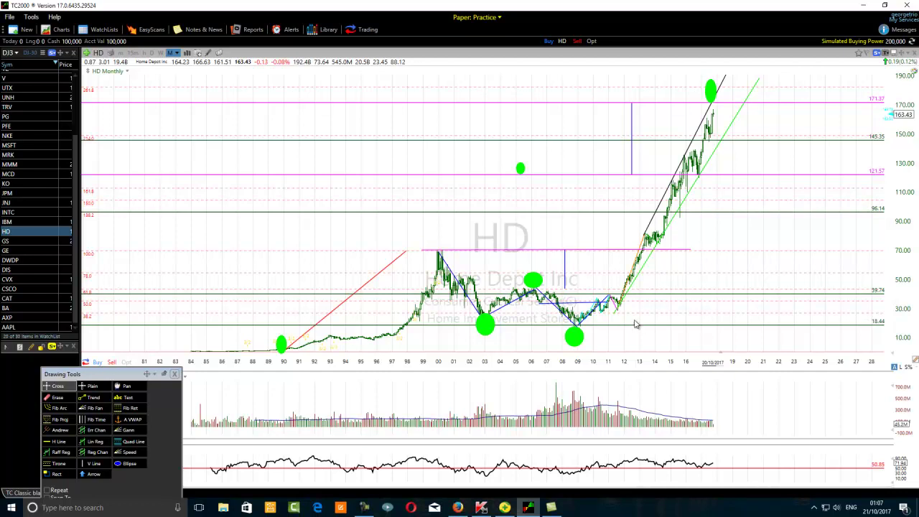
Examine the 2014–2015 price action around the 96.14 line, both close up and against the price history since 1990.
{"action": "scroll", "coordinate": [642, 301], "scroll_direction": "up", "scroll_amount": 2}
{"action": "scroll", "coordinate": [589, 304], "scroll_direction": "up", "scroll_amount": 1}
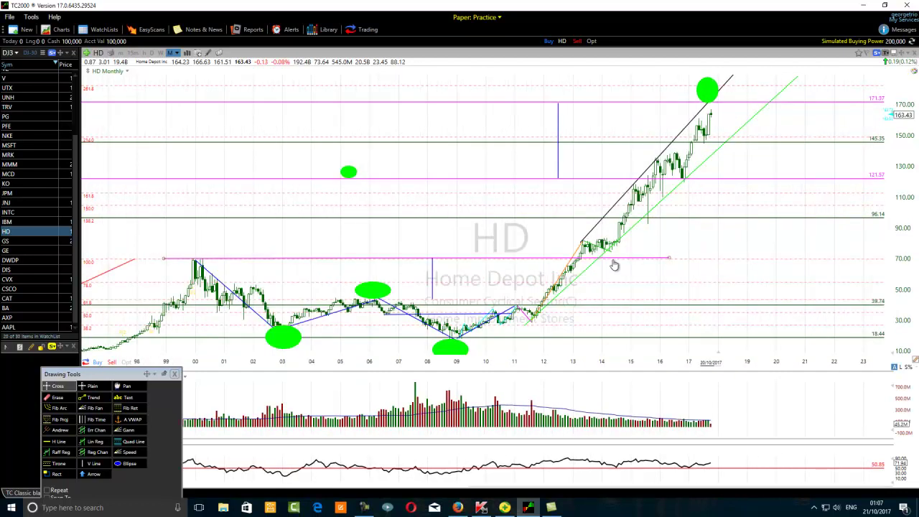
{"action": "scroll", "coordinate": [615, 268], "scroll_direction": "up", "scroll_amount": 1}
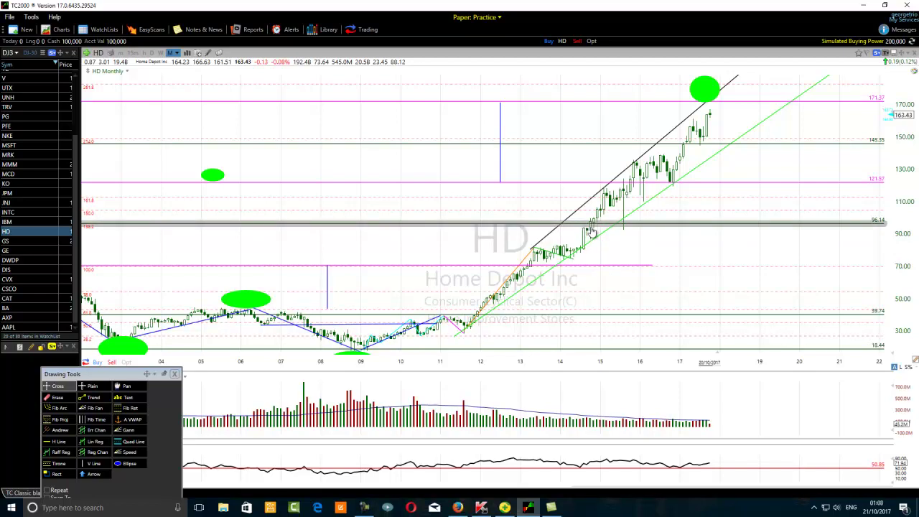
{"action": "scroll", "coordinate": [587, 234], "scroll_direction": "up", "scroll_amount": 2}
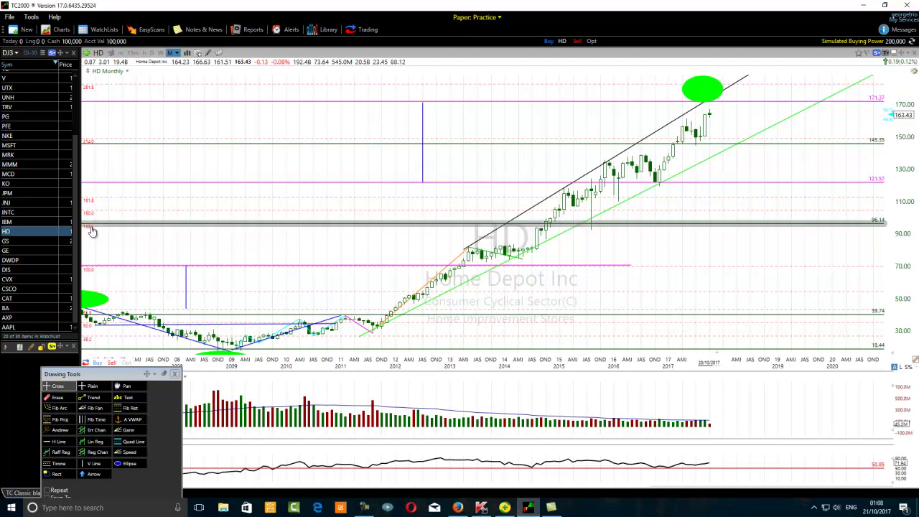
{"action": "scroll", "coordinate": [137, 260], "scroll_direction": "down", "scroll_amount": 4}
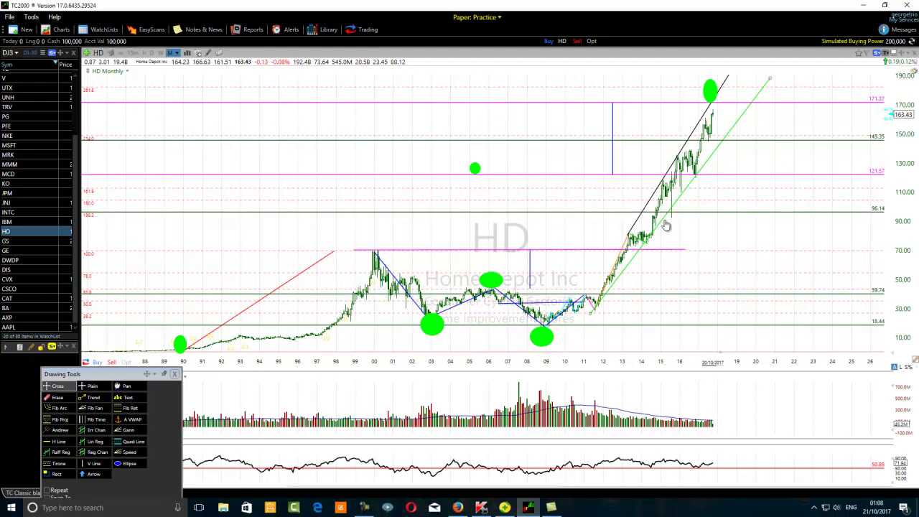
{"action": "scroll", "coordinate": [666, 227], "scroll_direction": "up", "scroll_amount": 2}
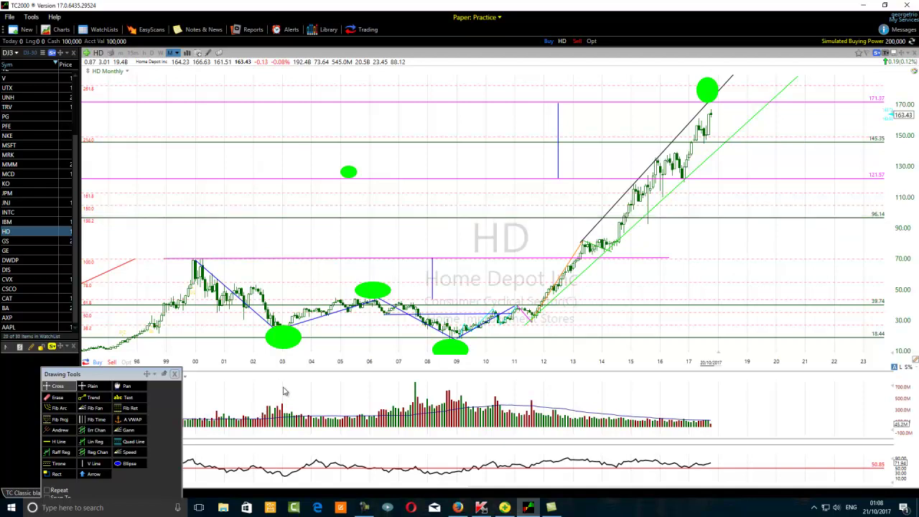
{"action": "scroll", "coordinate": [283, 388], "scroll_direction": "down", "scroll_amount": 1}
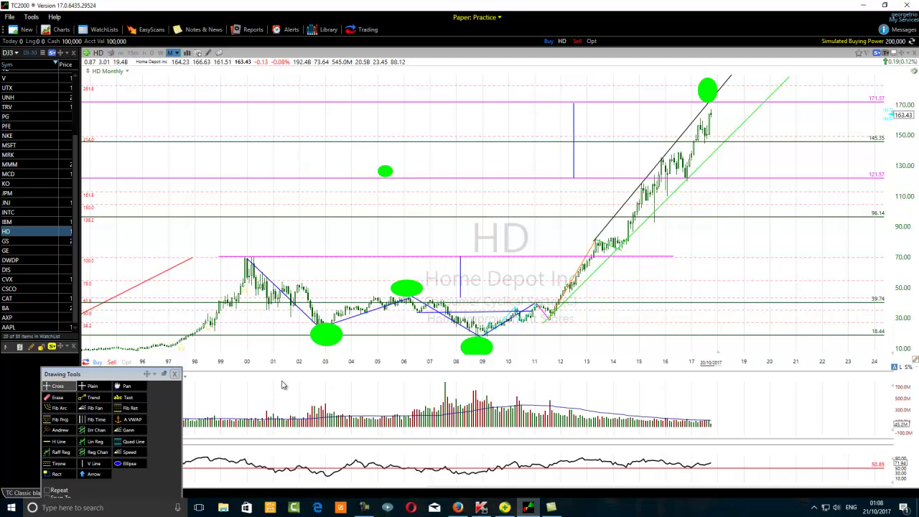
{"action": "scroll", "coordinate": [282, 386], "scroll_direction": "down", "scroll_amount": 2}
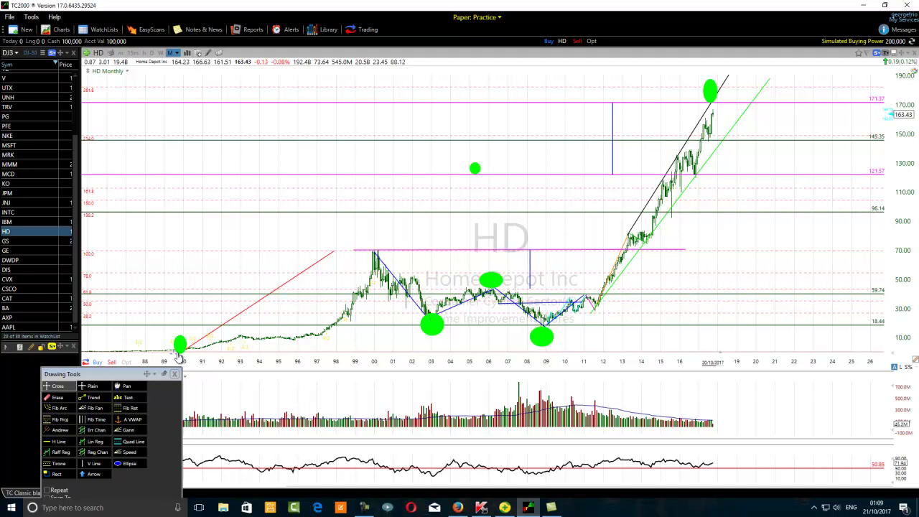
Move the green ellipse from the 2009 low to the 2000 high, and delete the Fibonacci retracement drawn over the 1990s advance.
{"action": "left_click_drag", "start_coordinate": [533, 335], "coordinate": [371, 241]}
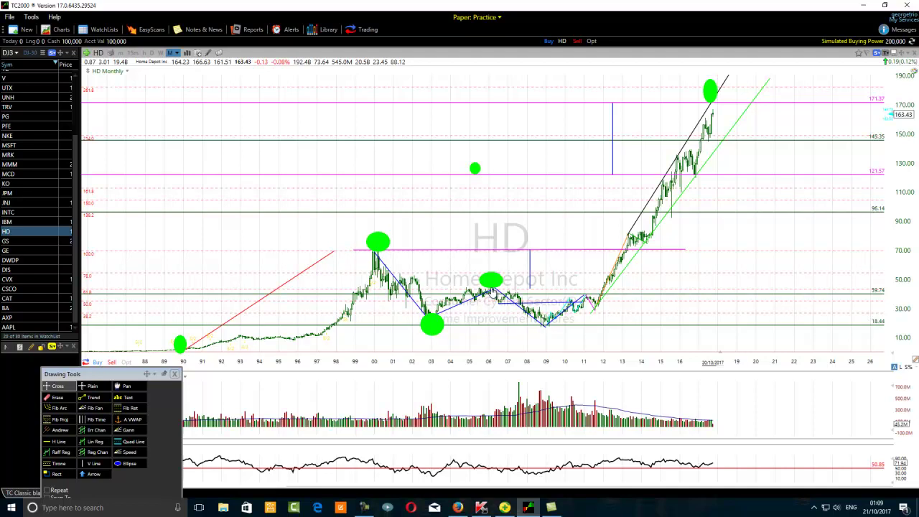
{"action": "right_click", "coordinate": [246, 314]}
{"action": "left_click", "coordinate": [266, 366]}
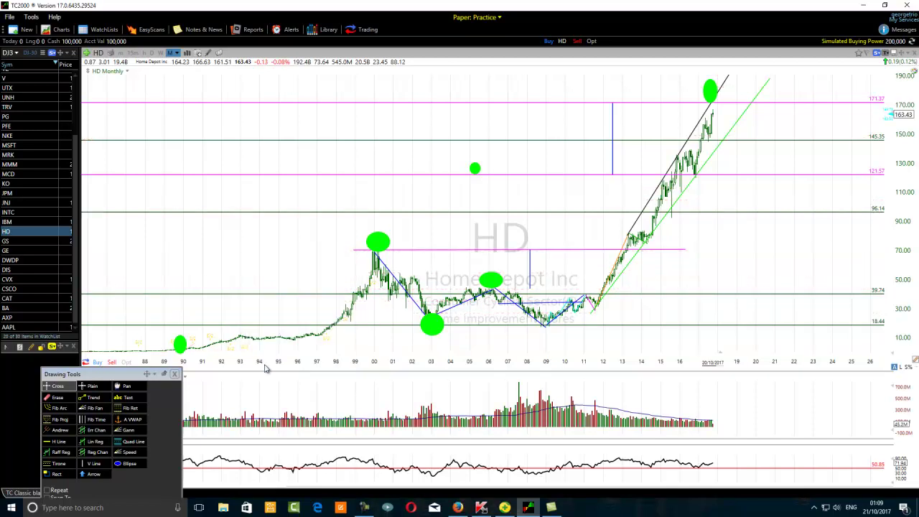
Draw a Fibonacci retracement from the 2000 high to the early-2003 low, and shift the green ellipse below that low.
{"action": "left_click", "coordinate": [120, 412]}
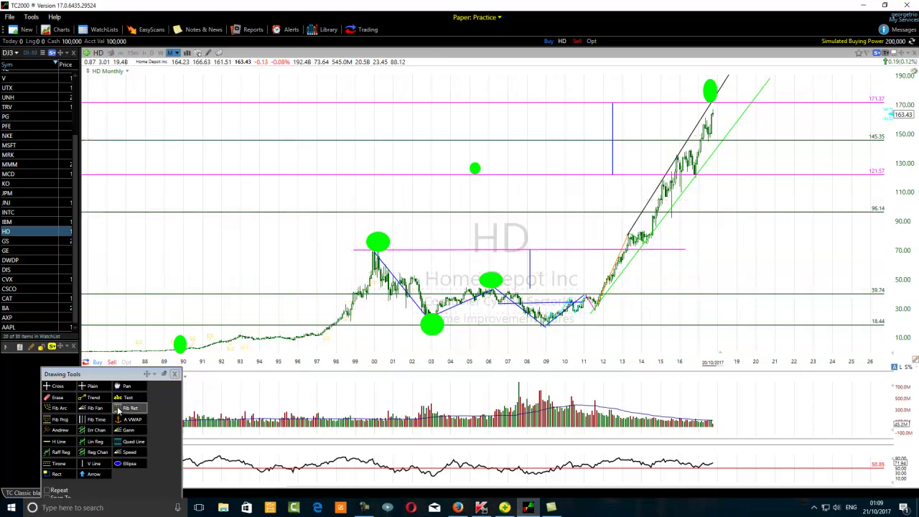
{"action": "left_click_drag", "start_coordinate": [375, 255], "coordinate": [431, 326]}
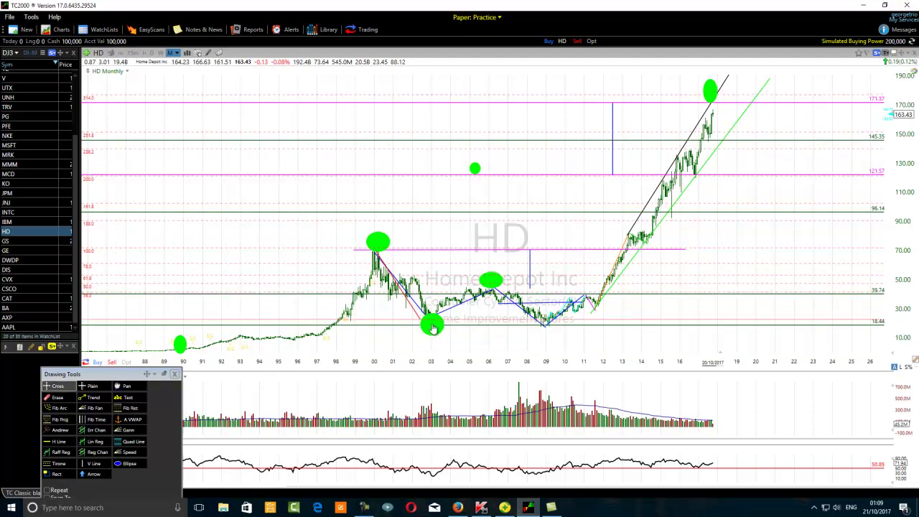
{"action": "mouse_move", "coordinate": [431, 325]}
{"action": "left_mouse_down"}
{"action": "mouse_move", "coordinate": [422, 345]}
{"action": "mouse_move", "coordinate": [423, 329]}
{"action": "left_mouse_up"}
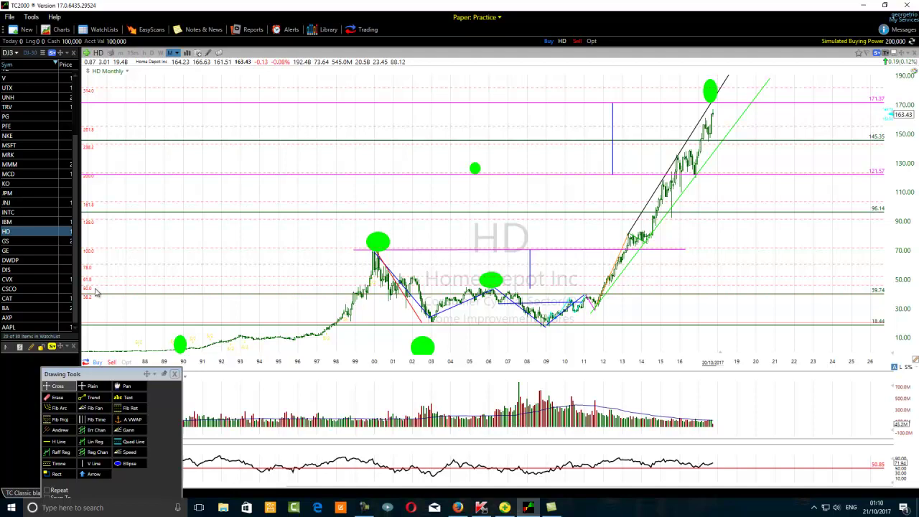
Raise the 39.74 horizontal line to the new retracement's 50% level at 45.56, beside the 2006 high.
{"action": "left_click_drag", "start_coordinate": [226, 294], "coordinate": [241, 290]}
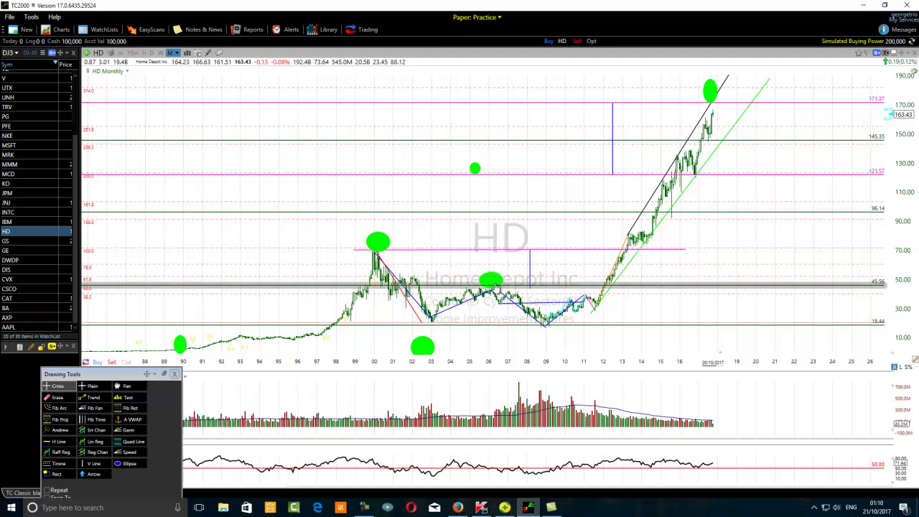
{"action": "mouse_move", "coordinate": [496, 290]}
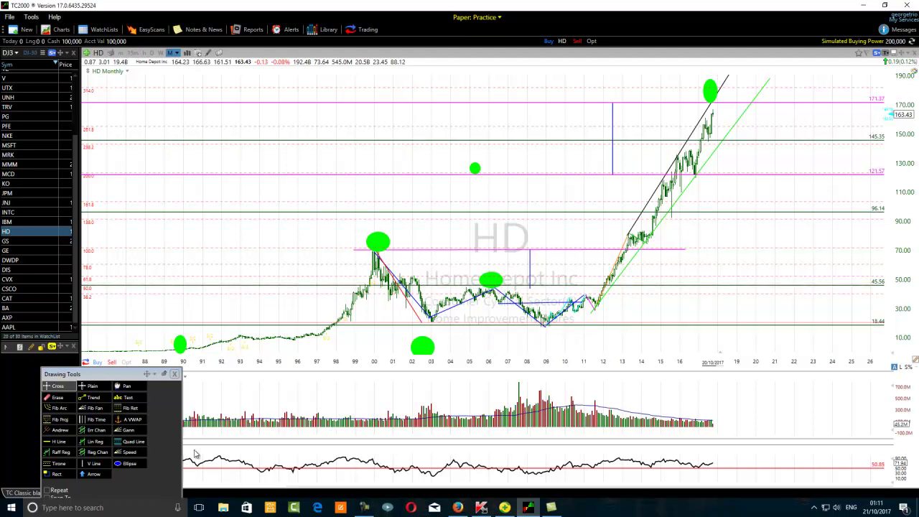
Re-anchor the retracement to span the 2003 low to the 2006 high, and lower the 45.56 horizontal line to 34.72.
{"action": "left_click_drag", "start_coordinate": [375, 258], "coordinate": [494, 291]}
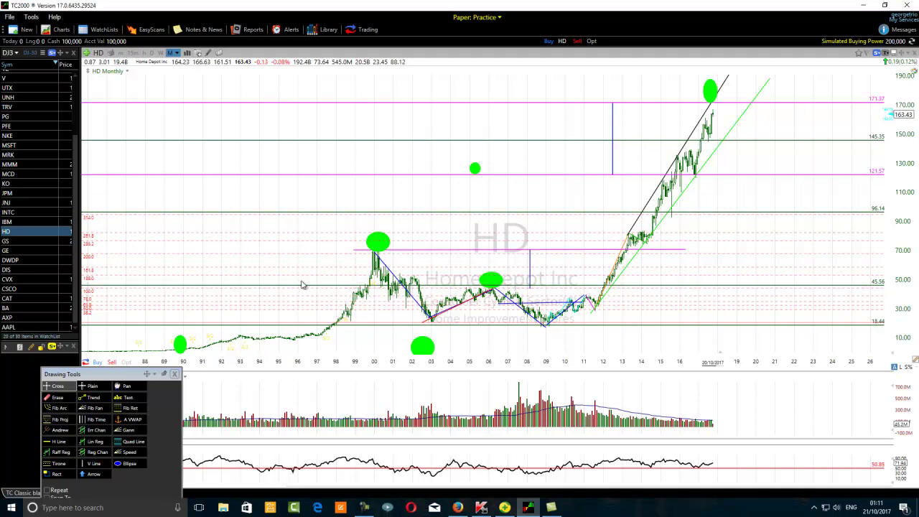
{"action": "left_click_drag", "start_coordinate": [301, 288], "coordinate": [312, 306]}
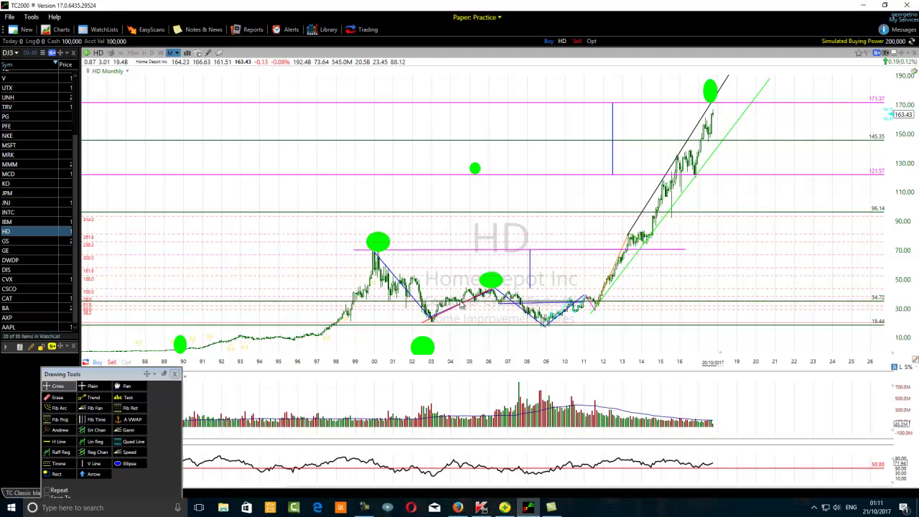
Change the color of the 34.72 horizontal line to orange.
{"action": "scroll", "coordinate": [364, 335], "scroll_direction": "up", "scroll_amount": 2}
{"action": "scroll", "coordinate": [237, 338], "scroll_direction": "down", "scroll_amount": 1}
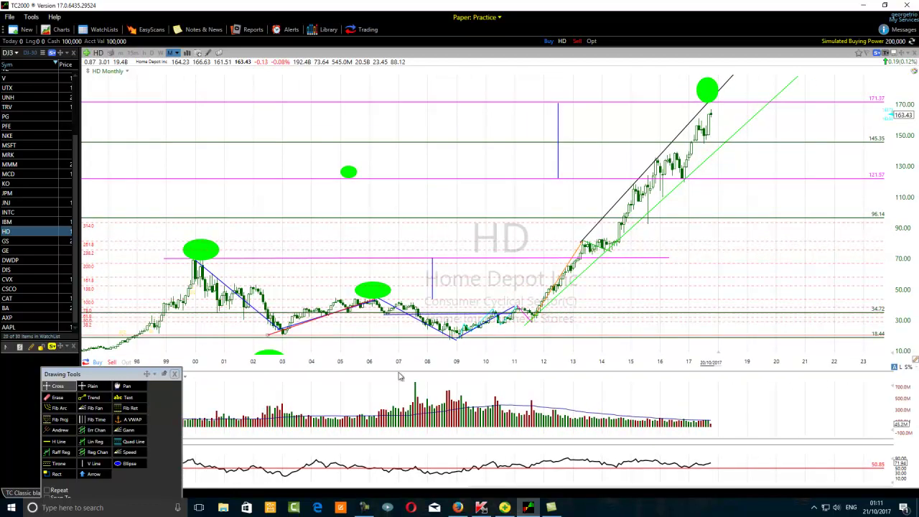
{"action": "right_click", "coordinate": [365, 315]}
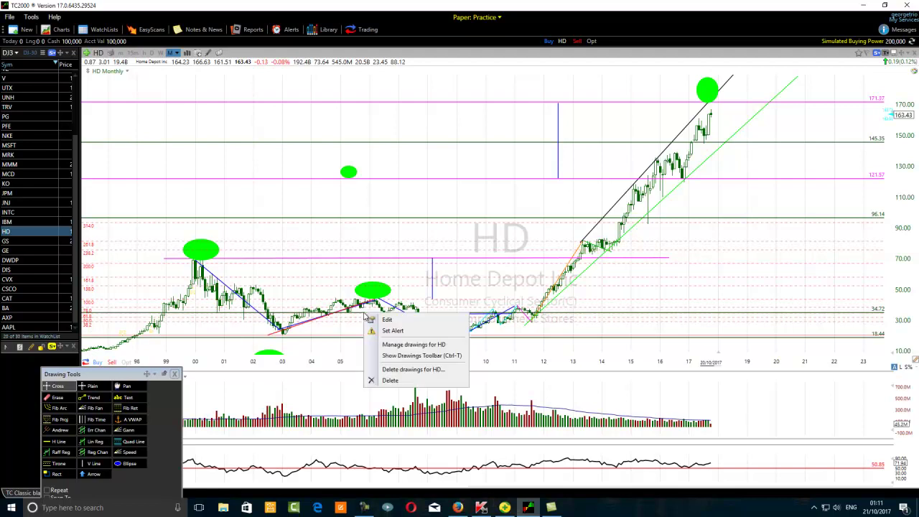
{"action": "left_click", "coordinate": [387, 320]}
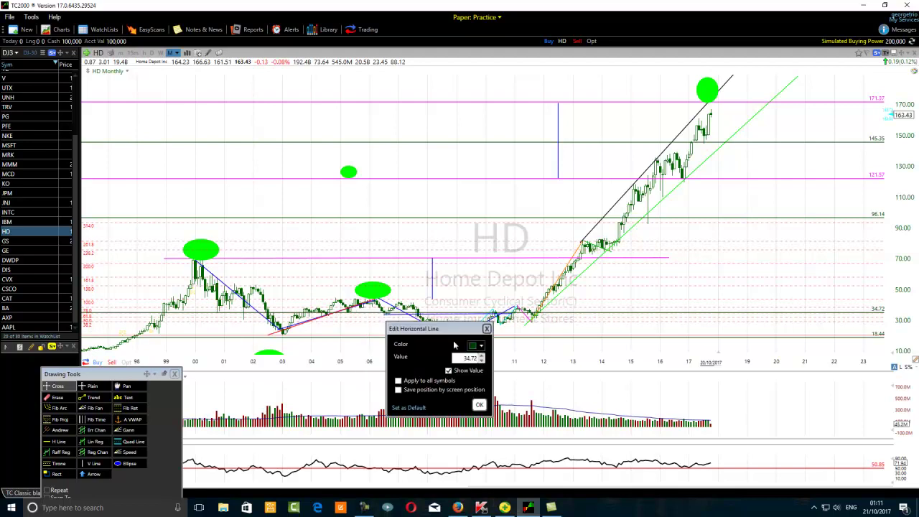
{"action": "left_click", "coordinate": [475, 346]}
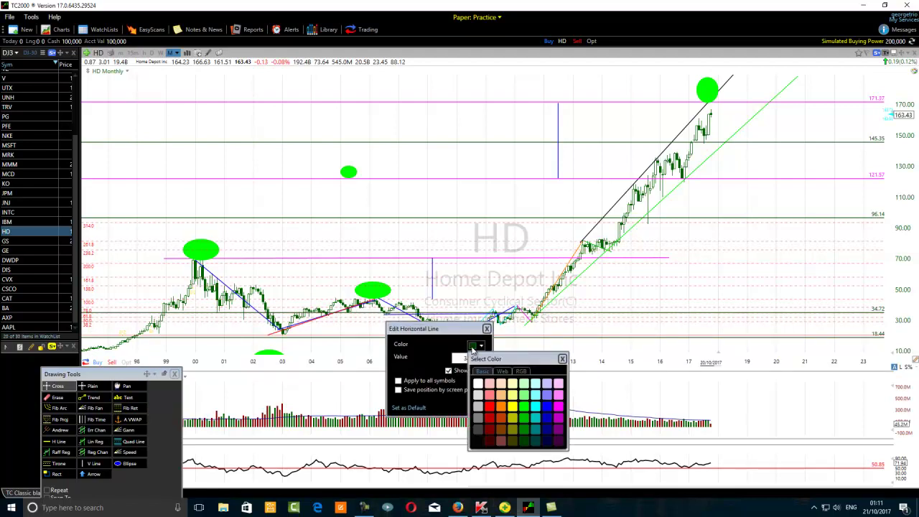
{"action": "left_click", "coordinate": [500, 407]}
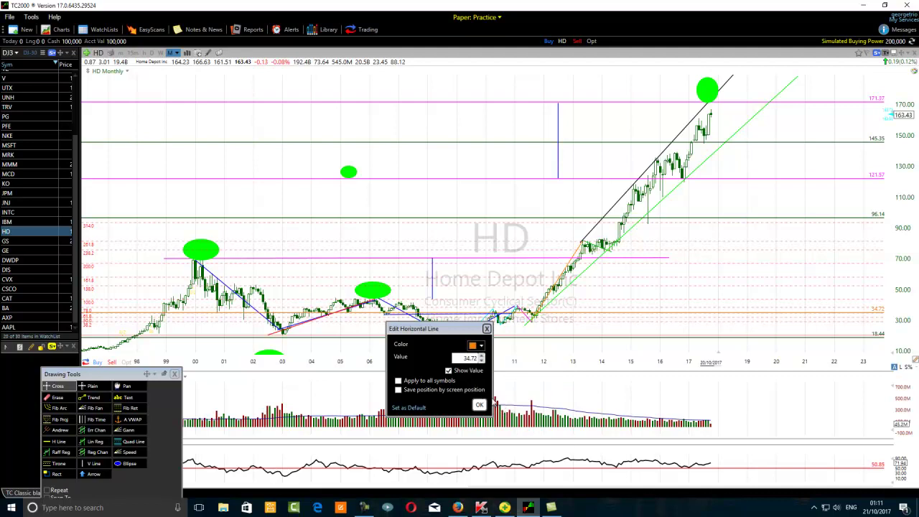
{"action": "left_click", "coordinate": [479, 404]}
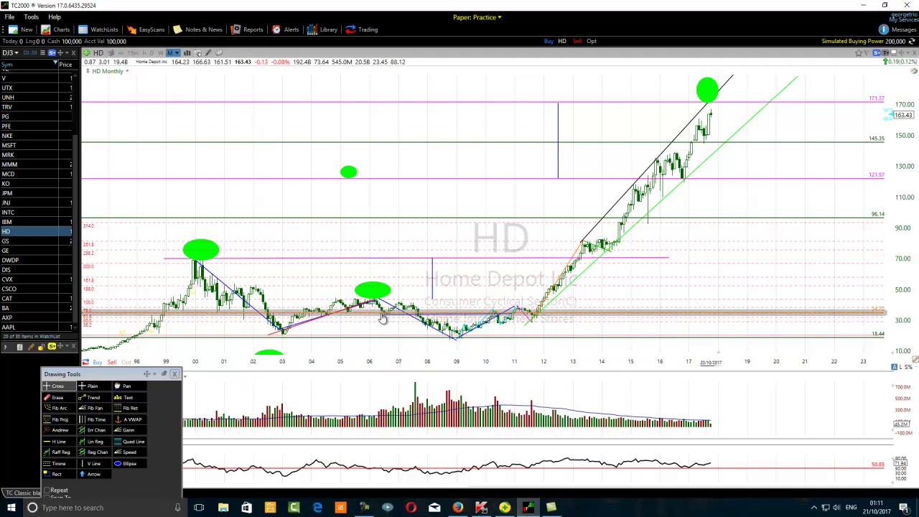
Move the green ellipse from the 2006 high to the mid-2006 low at the orange line, and on to the 2009 low.
{"action": "left_click_drag", "start_coordinate": [375, 293], "coordinate": [386, 325]}
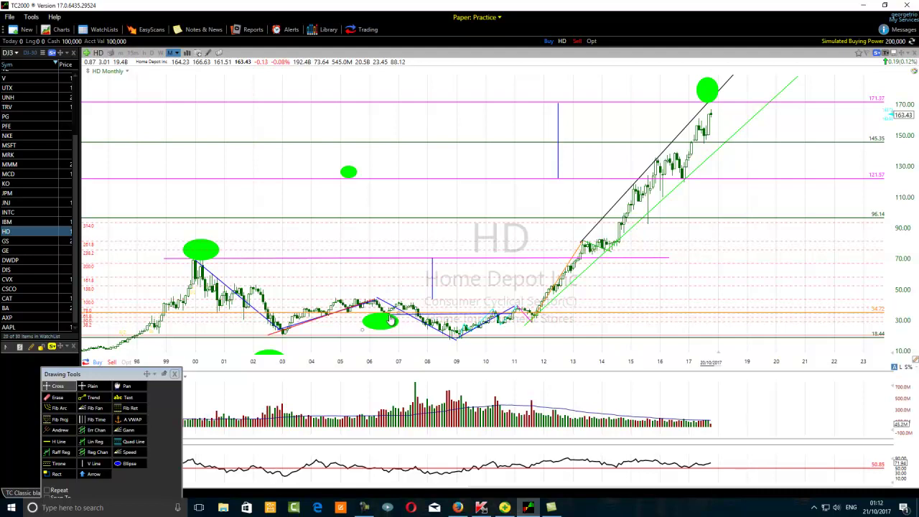
{"action": "mouse_move", "coordinate": [392, 320]}
{"action": "mouse_move", "coordinate": [415, 321]}
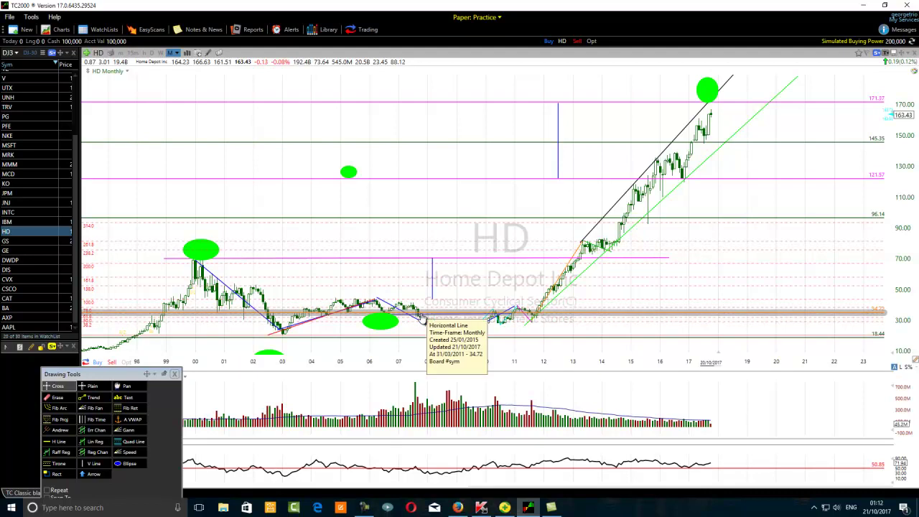
{"action": "mouse_move", "coordinate": [456, 343]}
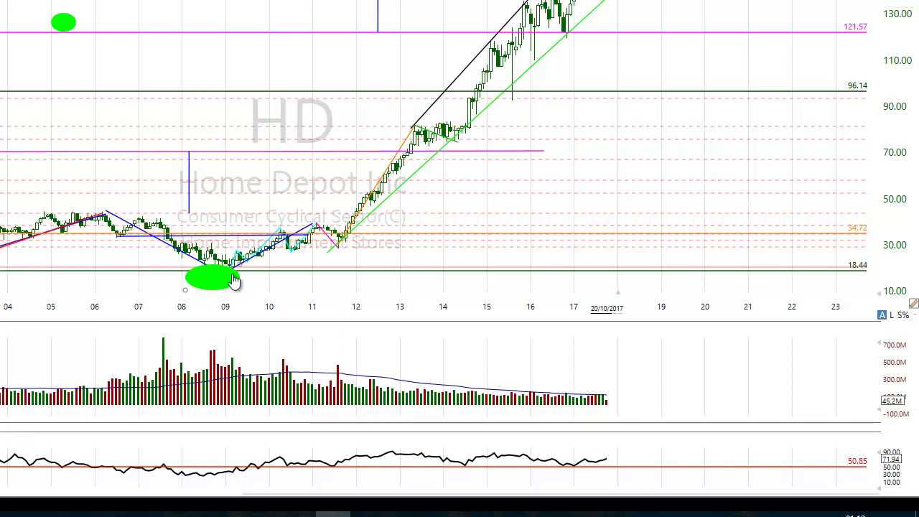
{"action": "mouse_move", "coordinate": [234, 281]}
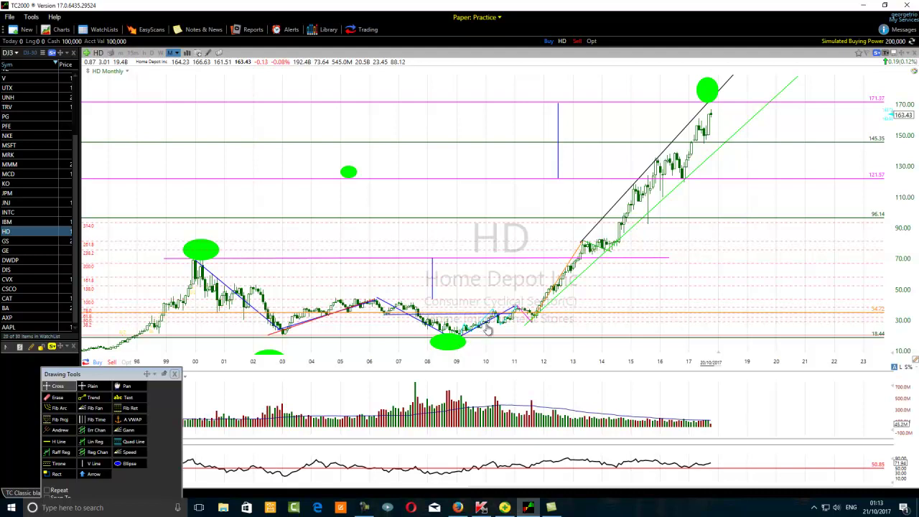
Mark the 2010 high near the orange line with the small green ellipse.
{"action": "scroll", "coordinate": [477, 326], "scroll_direction": "up", "scroll_amount": 2}
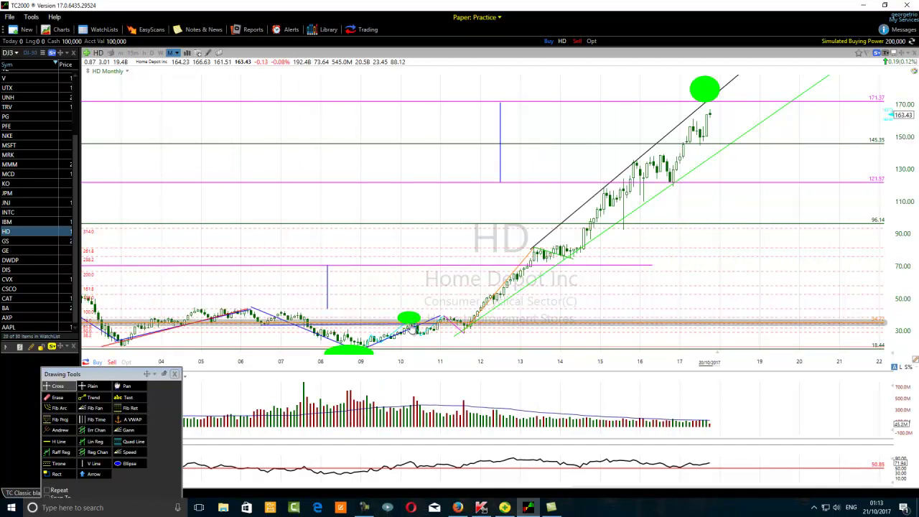
Add a horizontal line at 43.48, level with the 2006 high.
{"action": "mouse_move", "coordinate": [415, 327]}
{"action": "scroll", "coordinate": [414, 329], "scroll_direction": "down", "scroll_amount": 4}
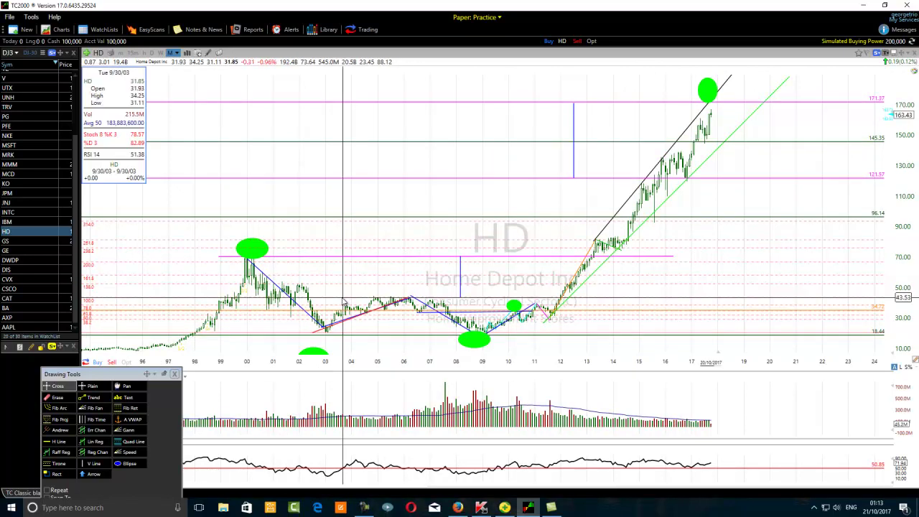
{"action": "left_click", "coordinate": [48, 442]}
{"action": "left_click", "coordinate": [398, 299]}
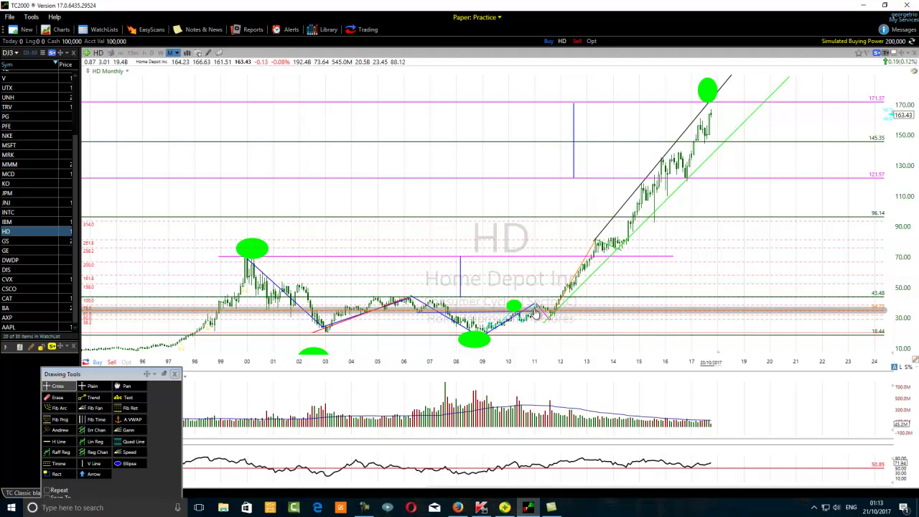
Move the green ellipse from the 2000 high to the mid-2012 pullback at the 43.48 line, and shrink it.
{"action": "scroll", "coordinate": [501, 327], "scroll_direction": "up", "scroll_amount": 2}
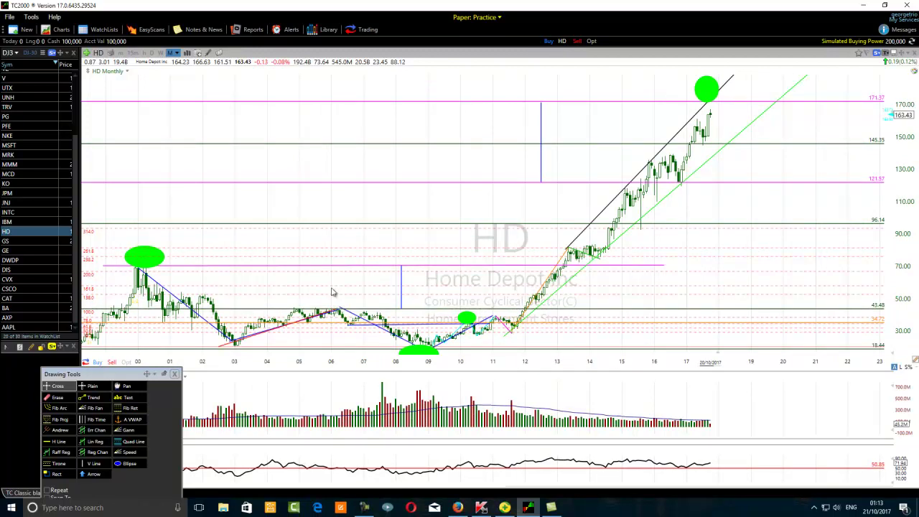
{"action": "mouse_move", "coordinate": [144, 260]}
{"action": "left_mouse_down"}
{"action": "mouse_move", "coordinate": [248, 242]}
{"action": "mouse_move", "coordinate": [568, 324]}
{"action": "mouse_move", "coordinate": [548, 312]}
{"action": "mouse_move", "coordinate": [616, 294]}
{"action": "left_mouse_up"}
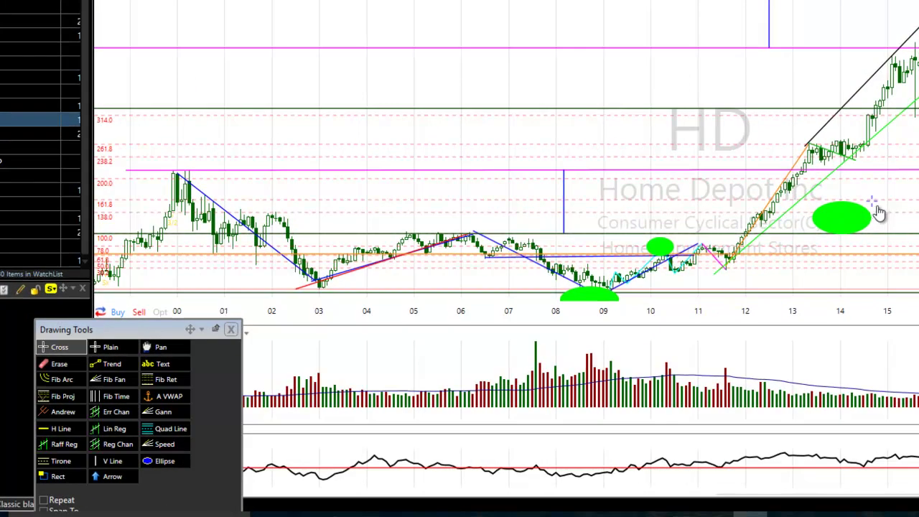
{"action": "left_click_drag", "start_coordinate": [878, 213], "coordinate": [766, 233]}
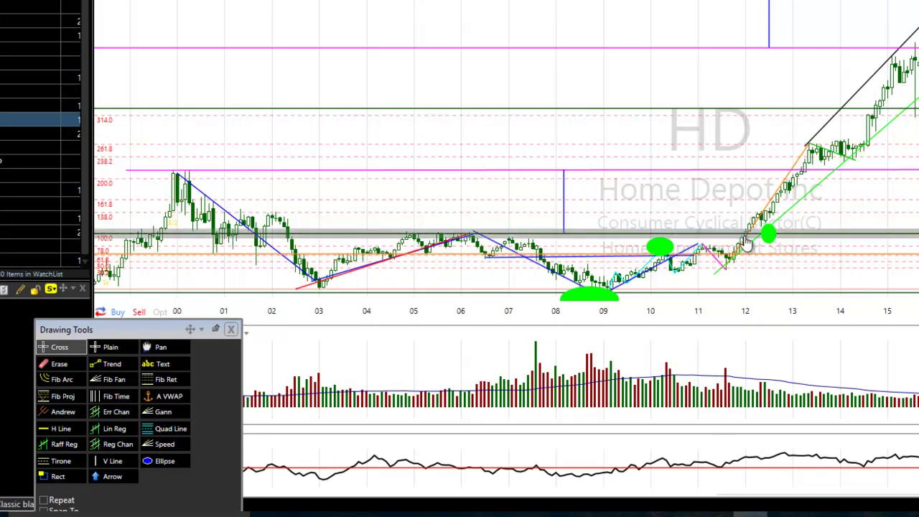
{"action": "mouse_move", "coordinate": [767, 238]}
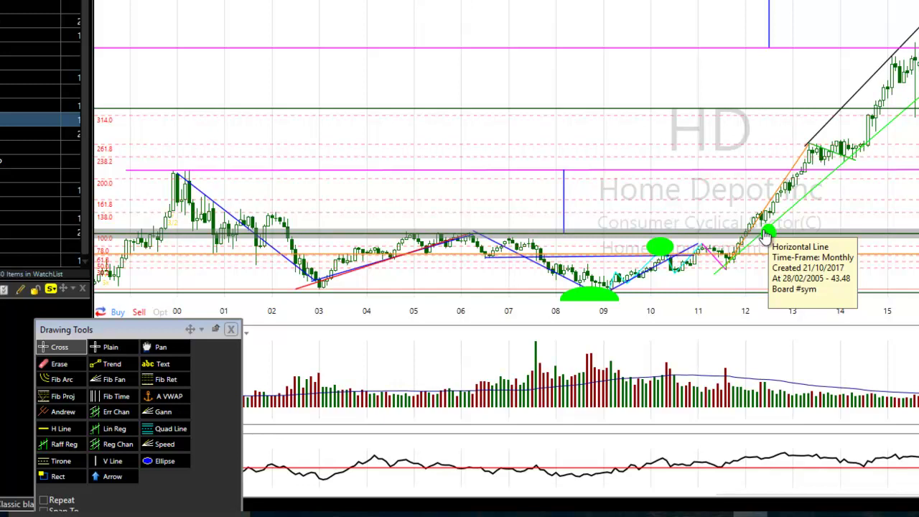
Erase the 2003–2006 Fibonacci retracement and draw a new one from the 2000 high to the 2003 low.
{"action": "scroll", "coordinate": [767, 237], "scroll_direction": "down", "scroll_amount": 5}
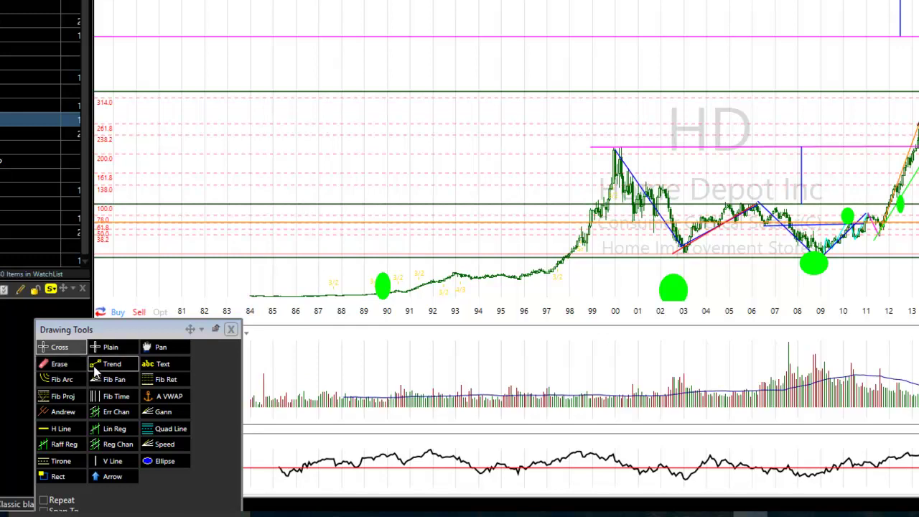
{"action": "left_click", "coordinate": [44, 365]}
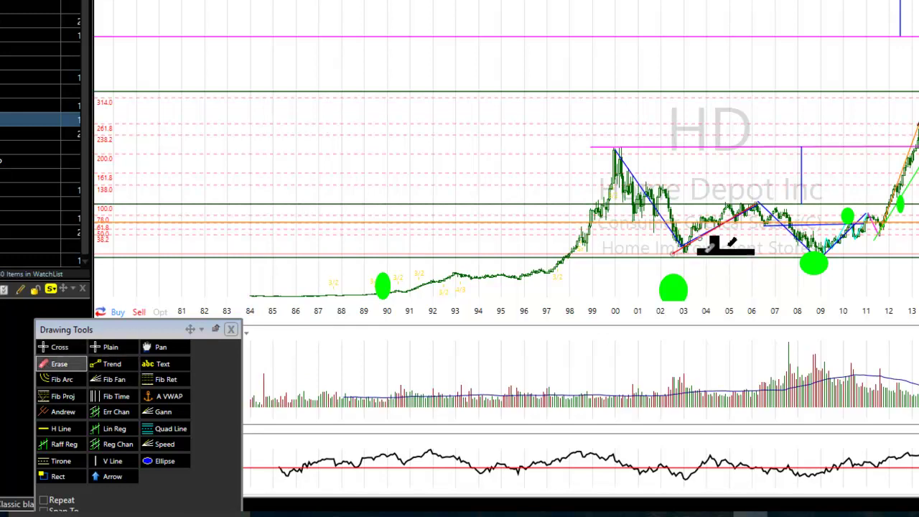
{"action": "left_click", "coordinate": [678, 248]}
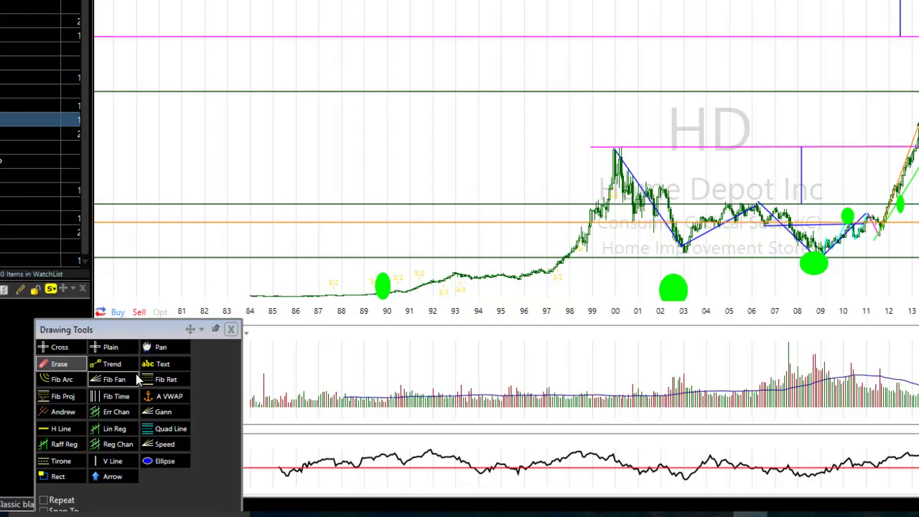
{"action": "left_click", "coordinate": [168, 378]}
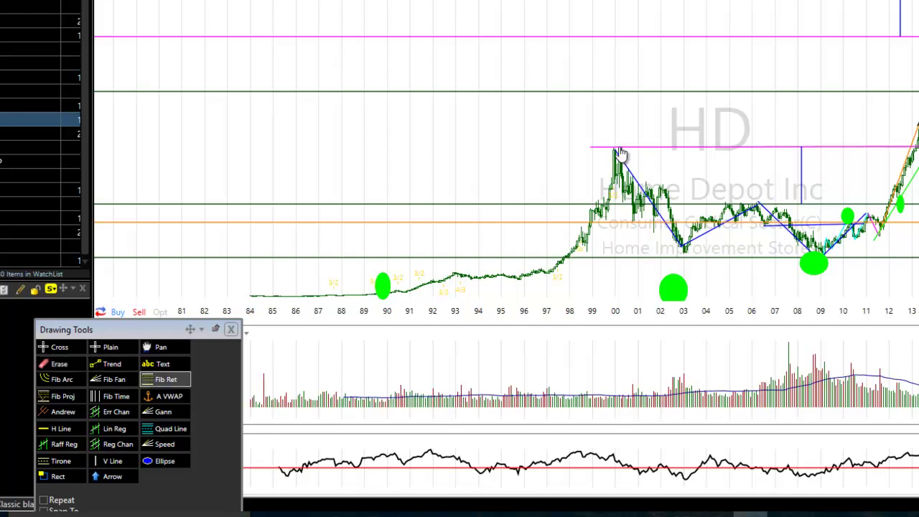
{"action": "left_click_drag", "start_coordinate": [616, 149], "coordinate": [655, 225]}
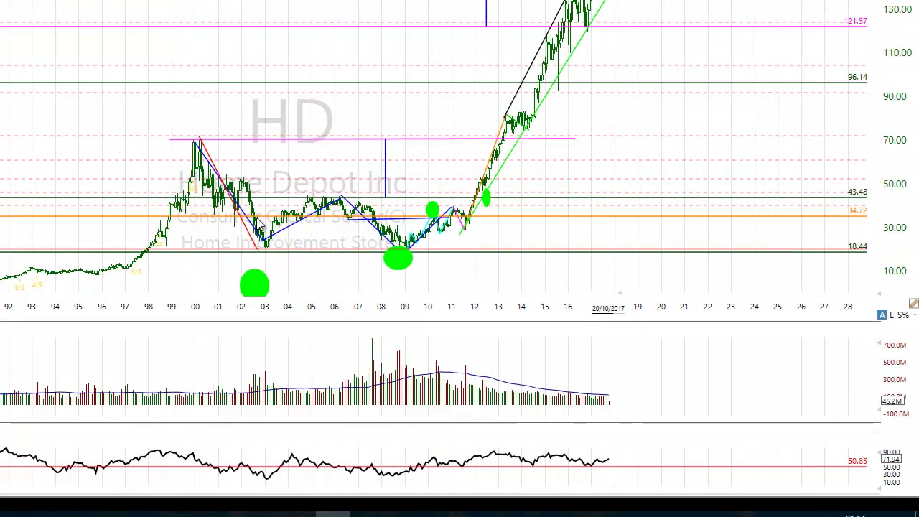
Raise the 43.48 horizontal line to 60.67, near the 78.0 retracement level, and change its color to red.
{"action": "left_click", "coordinate": [285, 196]}
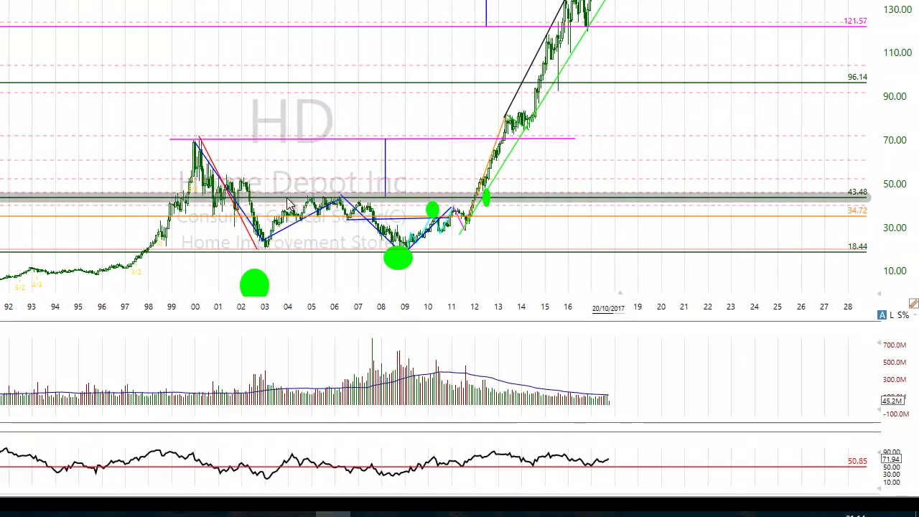
{"action": "left_click_drag", "start_coordinate": [284, 195], "coordinate": [285, 167]}
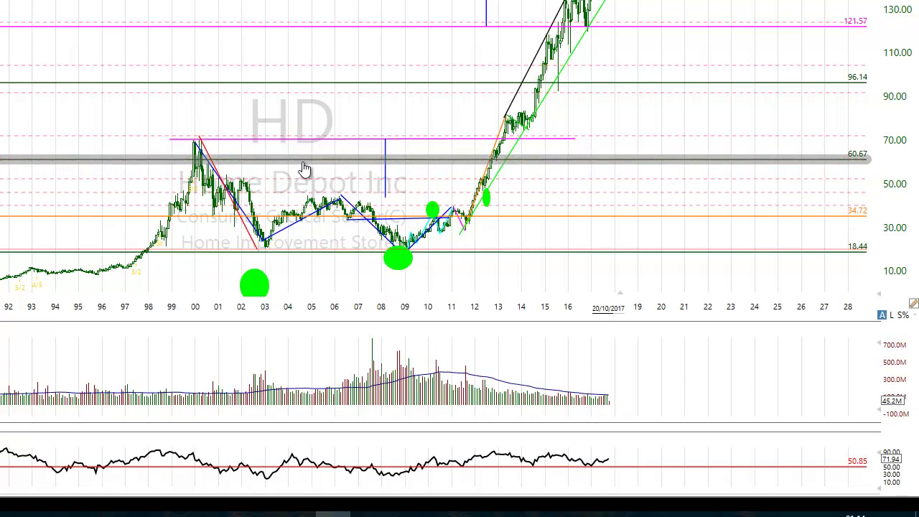
{"action": "right_click", "coordinate": [345, 161]}
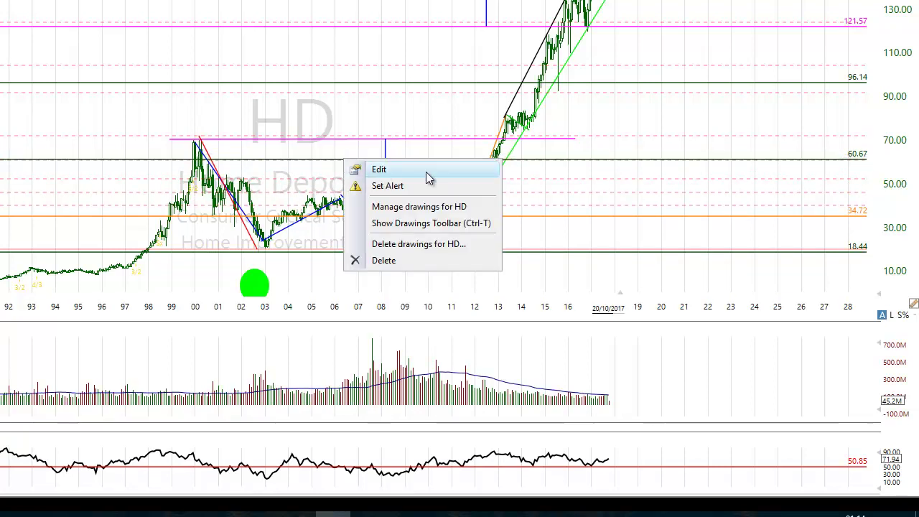
{"action": "left_click", "coordinate": [381, 170]}
{"action": "left_click", "coordinate": [514, 207]}
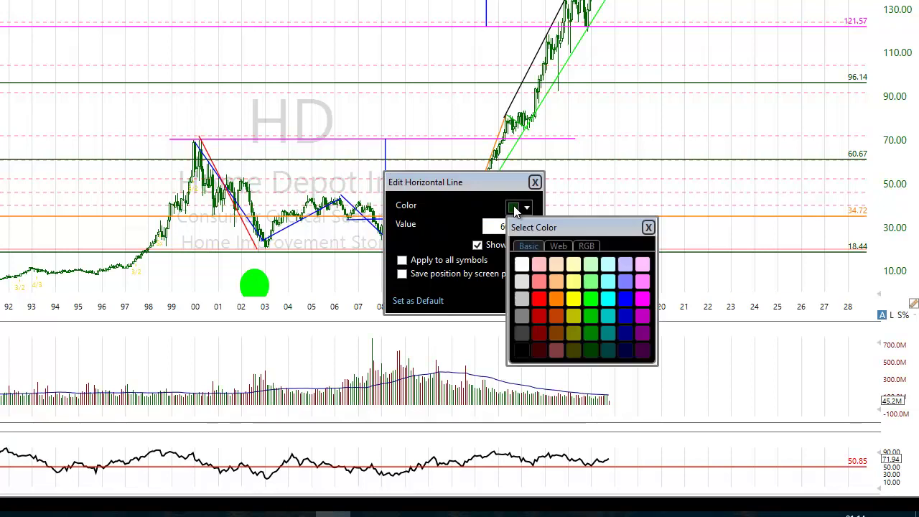
{"action": "left_click", "coordinate": [539, 301]}
{"action": "left_click", "coordinate": [525, 298]}
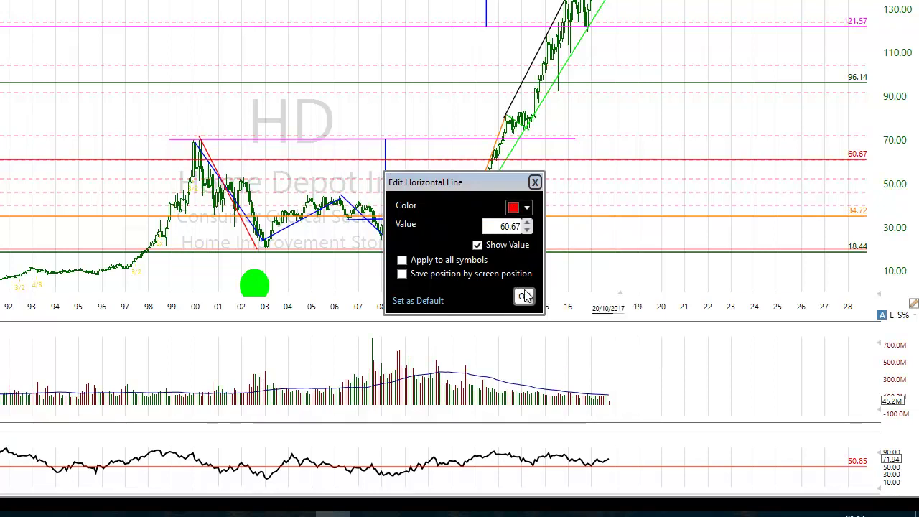
{"action": "scroll", "coordinate": [199, 280], "scroll_direction": "up", "scroll_amount": 3}
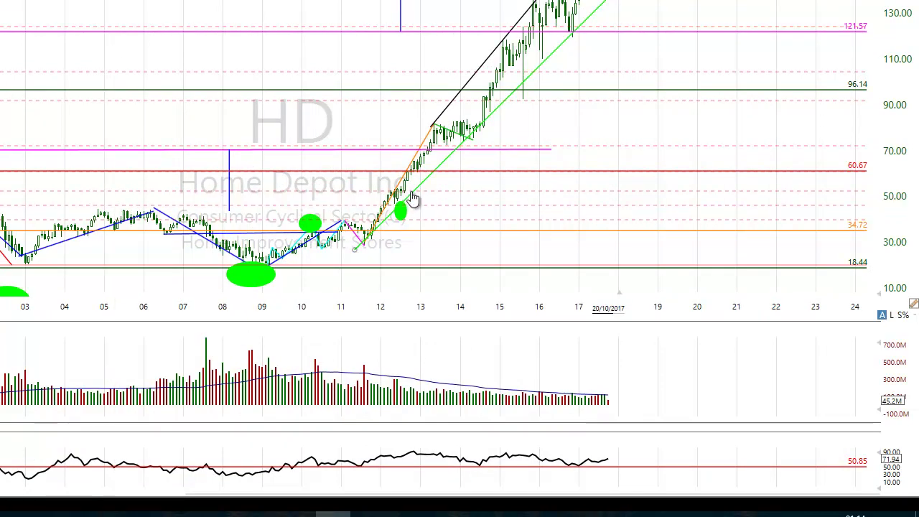
{"action": "mouse_move", "coordinate": [401, 210]}
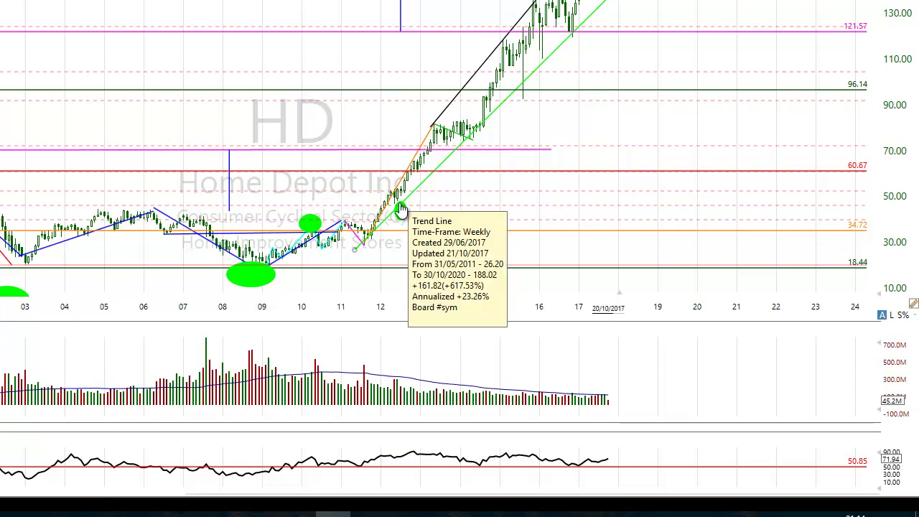
{"action": "mouse_move", "coordinate": [412, 179]}
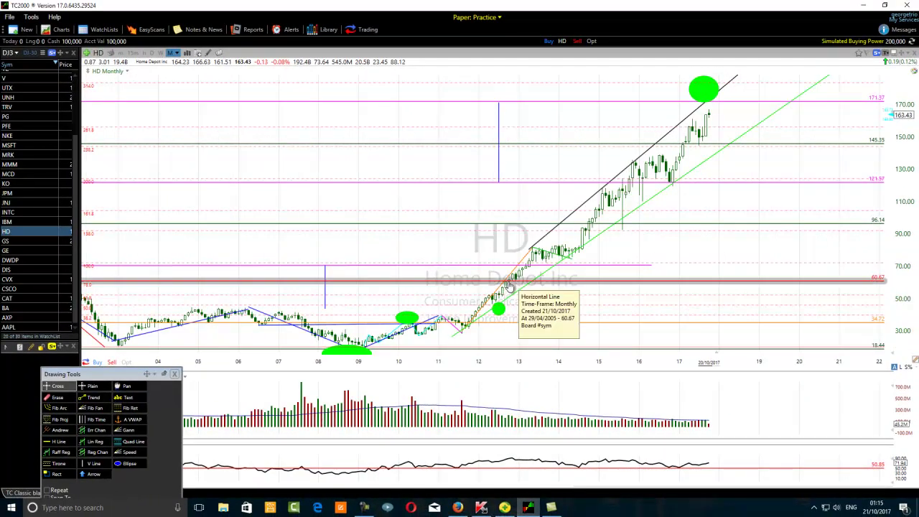
{"action": "scroll", "coordinate": [503, 296], "scroll_direction": "down", "scroll_amount": 2}
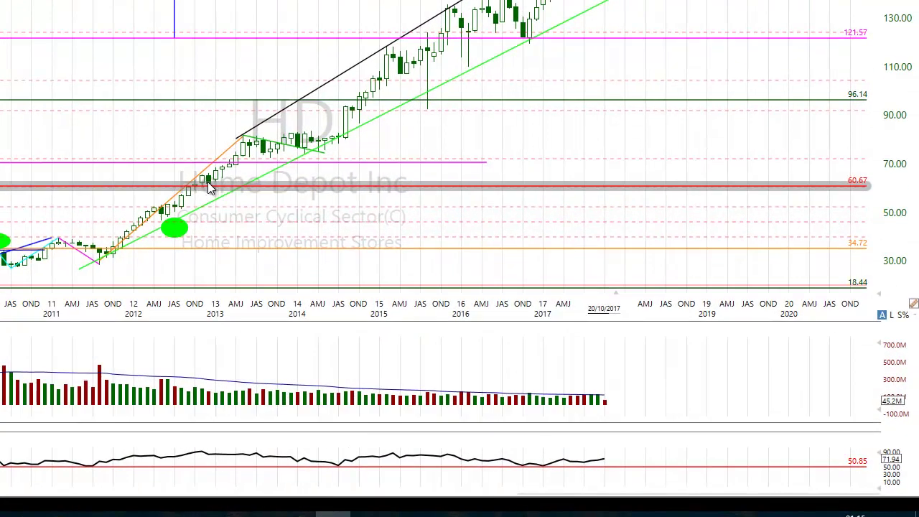
{"action": "right_click", "coordinate": [393, 251]}
{"action": "key", "text": "Escape"}
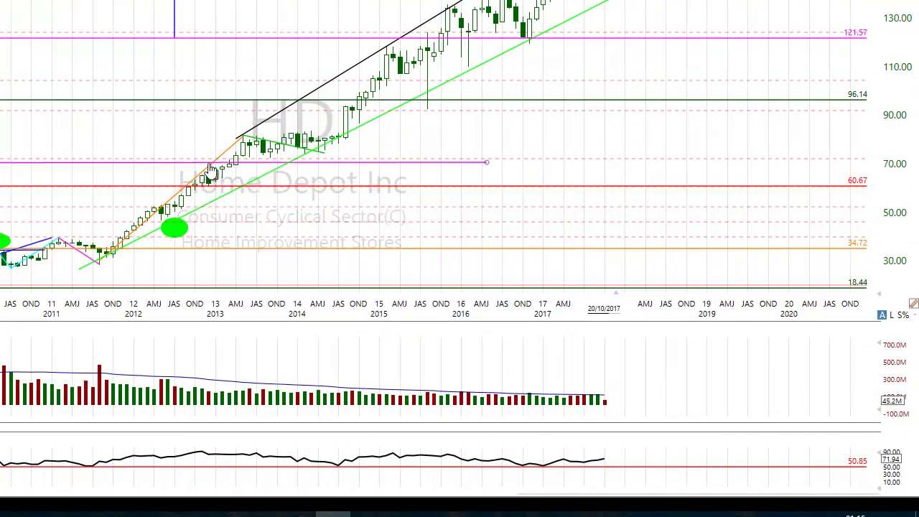
{"action": "right_click", "coordinate": [211, 170]}
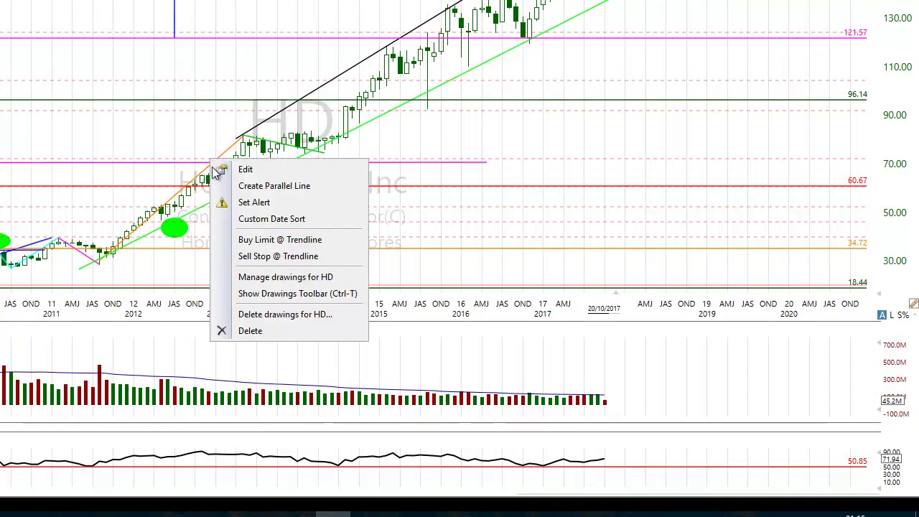
{"action": "left_click", "coordinate": [207, 135]}
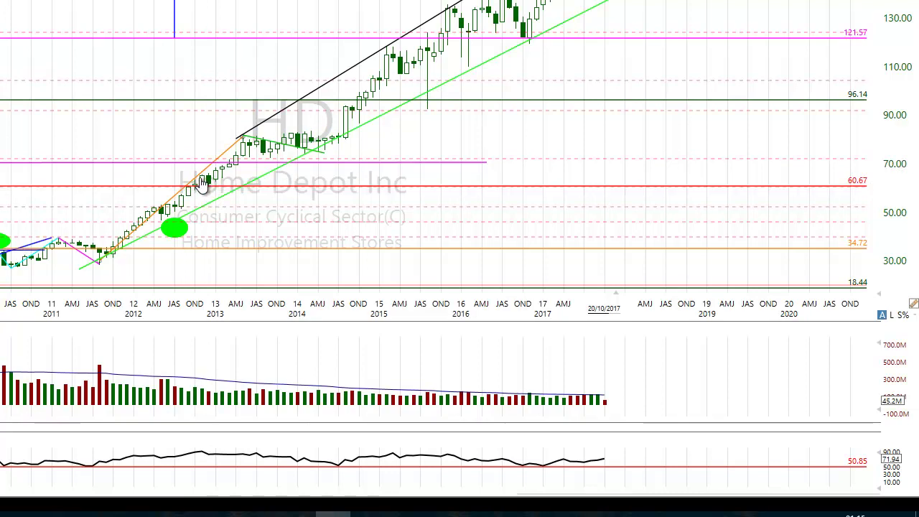
Move the green ellipse from the mid-2012 pullback to the late-2012 low at the red line, and on to the early-2014 low.
{"action": "left_click_drag", "start_coordinate": [178, 238], "coordinate": [204, 206]}
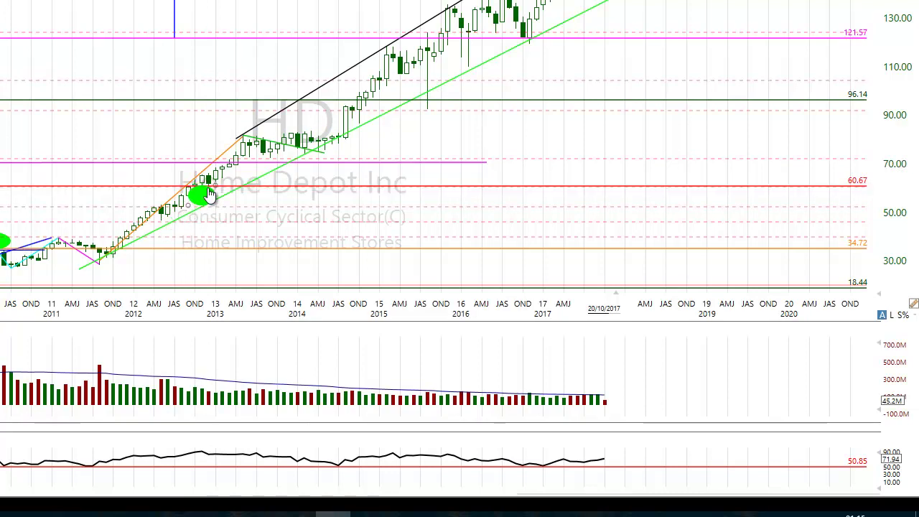
{"action": "mouse_move", "coordinate": [208, 195]}
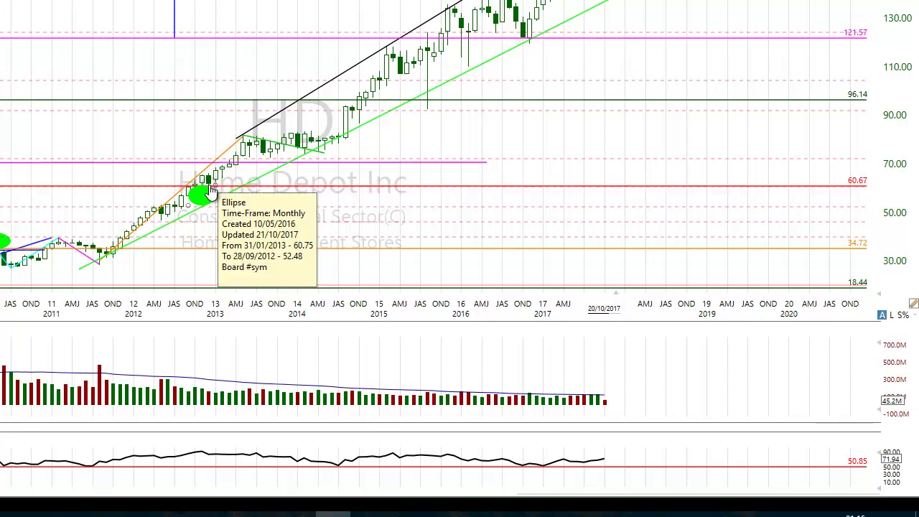
{"action": "scroll", "coordinate": [229, 259], "scroll_direction": "down", "scroll_amount": 5}
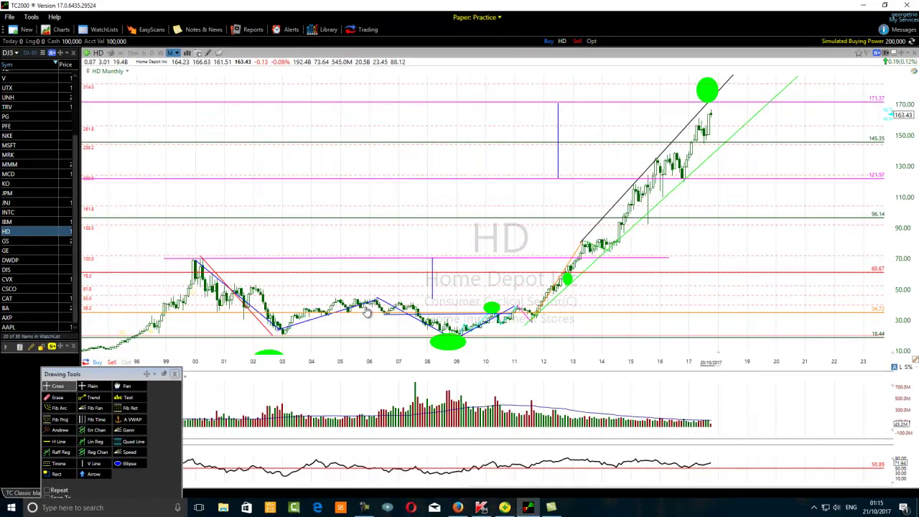
{"action": "scroll", "coordinate": [366, 310], "scroll_direction": "down", "scroll_amount": 3}
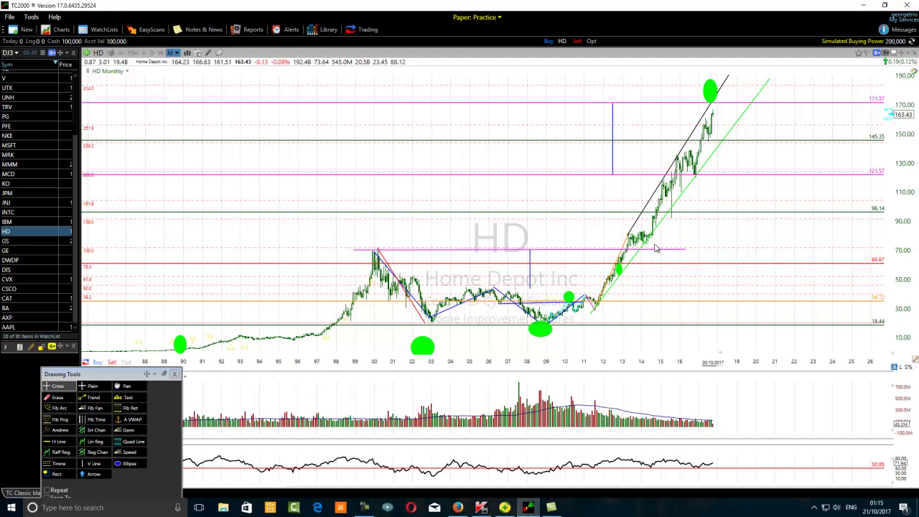
{"action": "scroll", "coordinate": [584, 279], "scroll_direction": "up", "scroll_amount": 2}
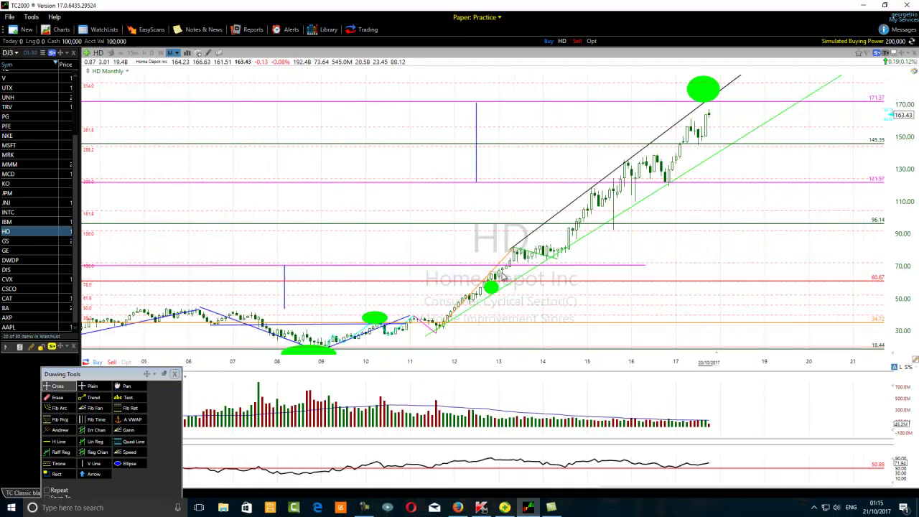
{"action": "scroll", "coordinate": [493, 281], "scroll_direction": "up", "scroll_amount": 2}
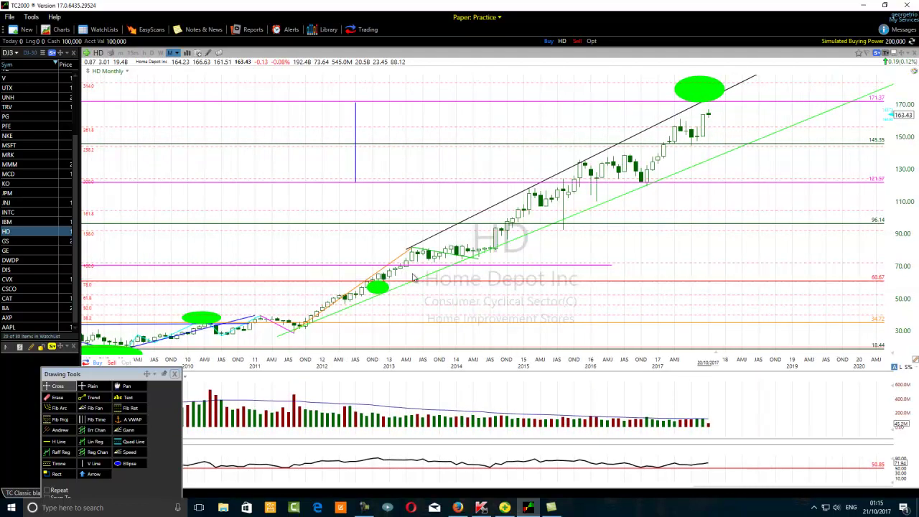
{"action": "mouse_move", "coordinate": [398, 272]}
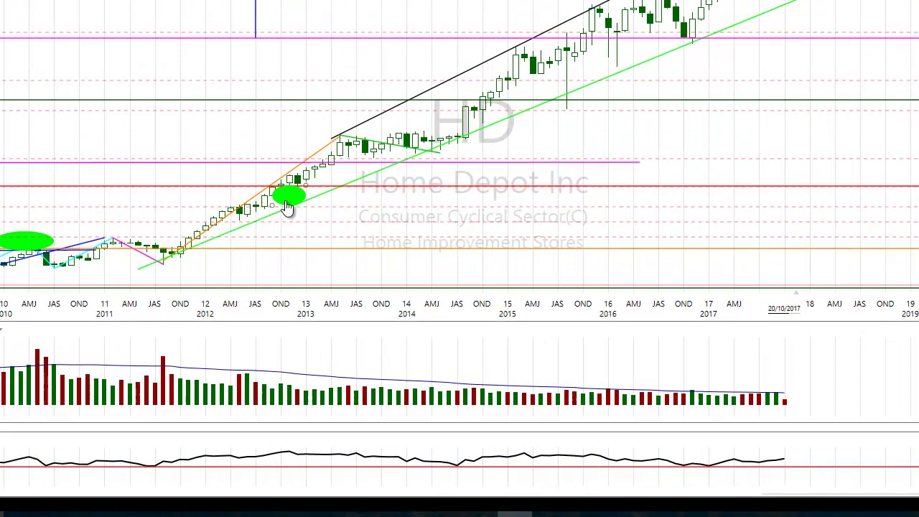
{"action": "left_click_drag", "start_coordinate": [285, 207], "coordinate": [412, 178]}
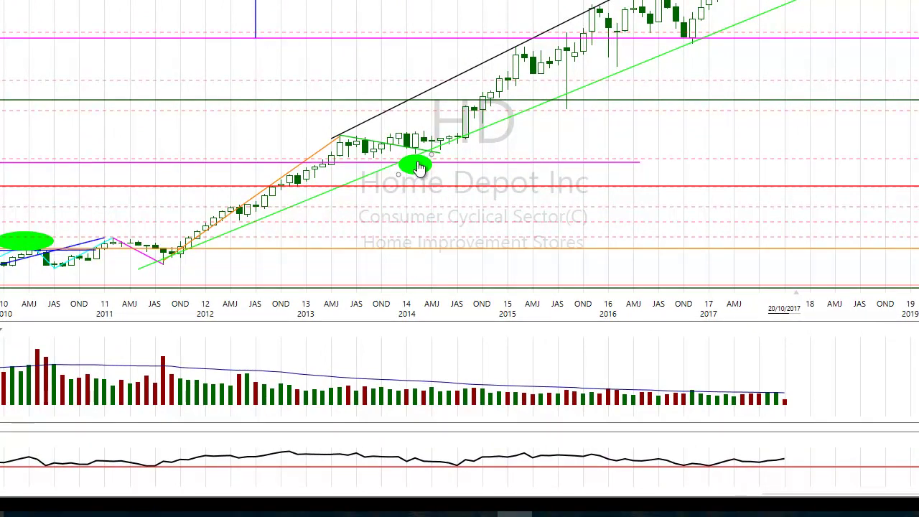
Lower the 96.14 horizontal line onto the 138.0 retracement level and check the anchor points of the Fibonacci retracement.
{"action": "scroll", "coordinate": [186, 219], "scroll_direction": "down", "scroll_amount": 4}
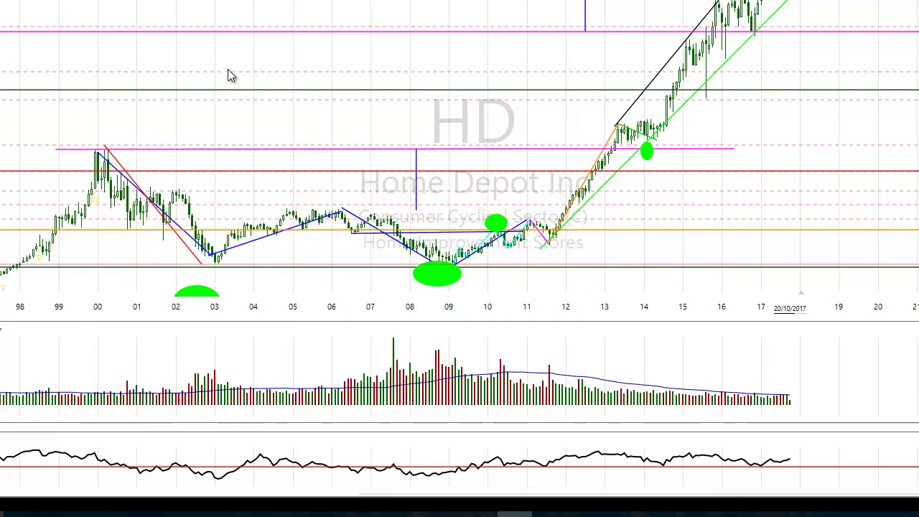
{"action": "mouse_move", "coordinate": [228, 95]}
{"action": "left_mouse_down"}
{"action": "mouse_move", "coordinate": [222, 113]}
{"action": "mouse_move", "coordinate": [225, 105]}
{"action": "left_mouse_up"}
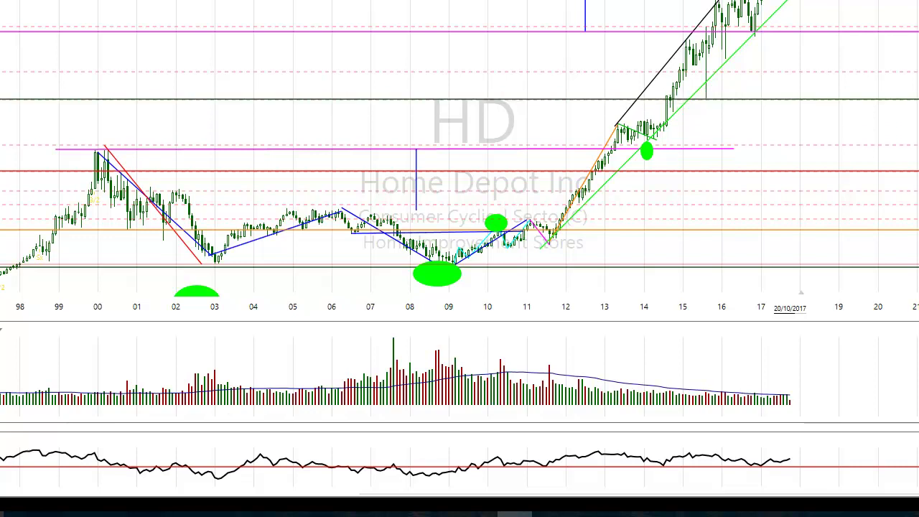
{"action": "scroll", "coordinate": [459, 158], "scroll_direction": "down", "scroll_amount": 2}
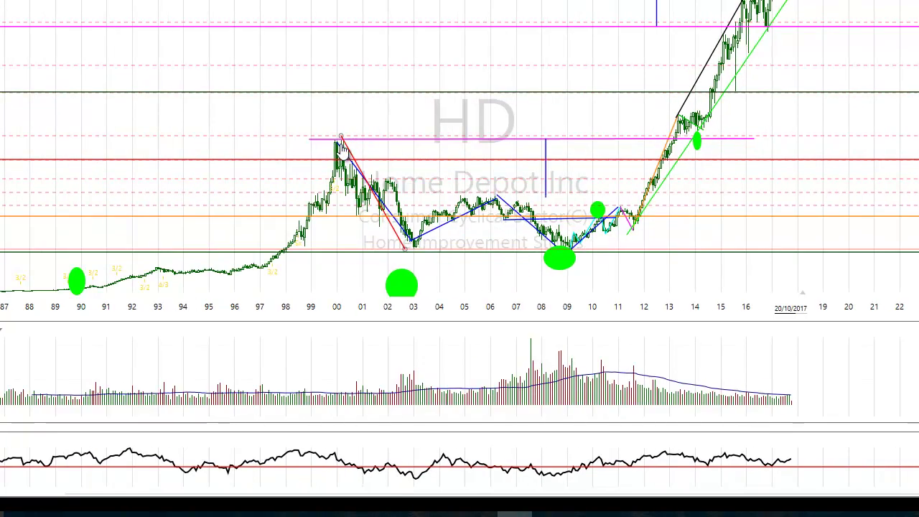
{"action": "mouse_move", "coordinate": [343, 148]}
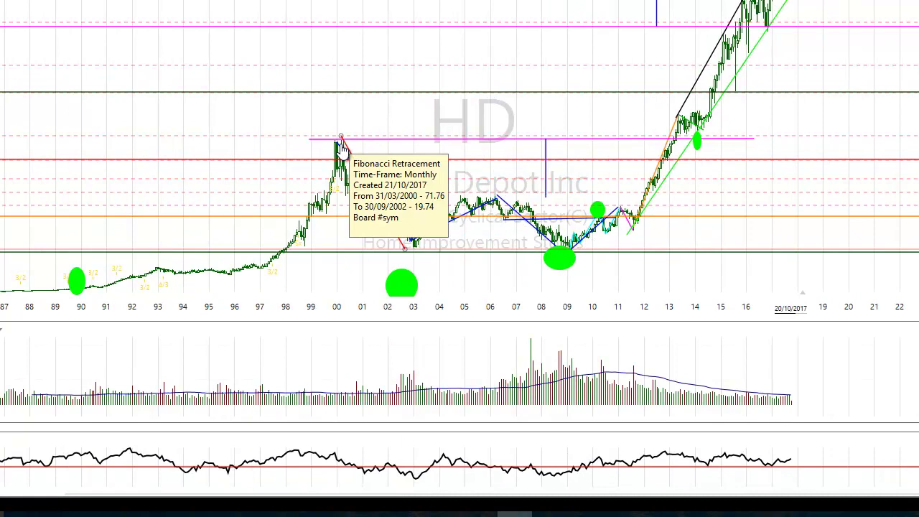
Try the Fibonacci retracement's lower anchor at the 1990 low, and set it back on the early-2003 low.
{"action": "left_click_drag", "start_coordinate": [403, 248], "coordinate": [222, 291]}
{"action": "left_click_drag", "start_coordinate": [163, 303], "coordinate": [76, 306]}
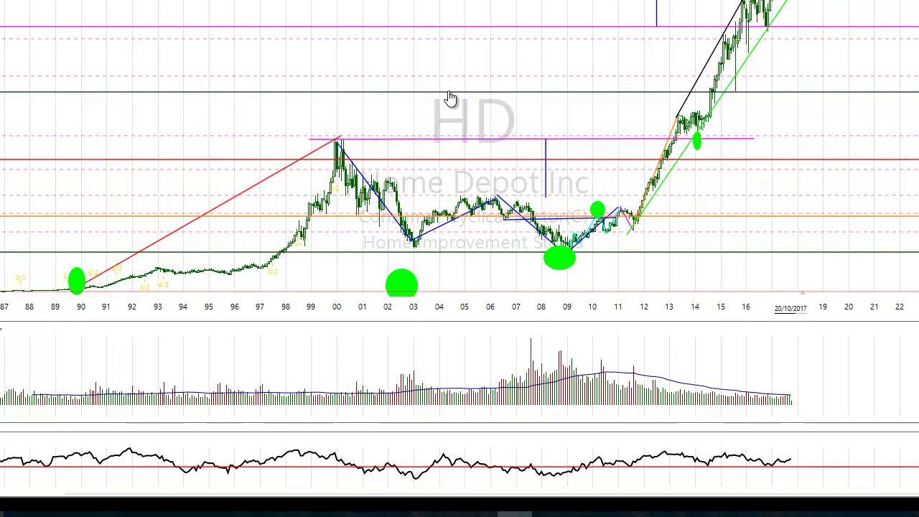
{"action": "left_click_drag", "start_coordinate": [71, 295], "coordinate": [363, 286]}
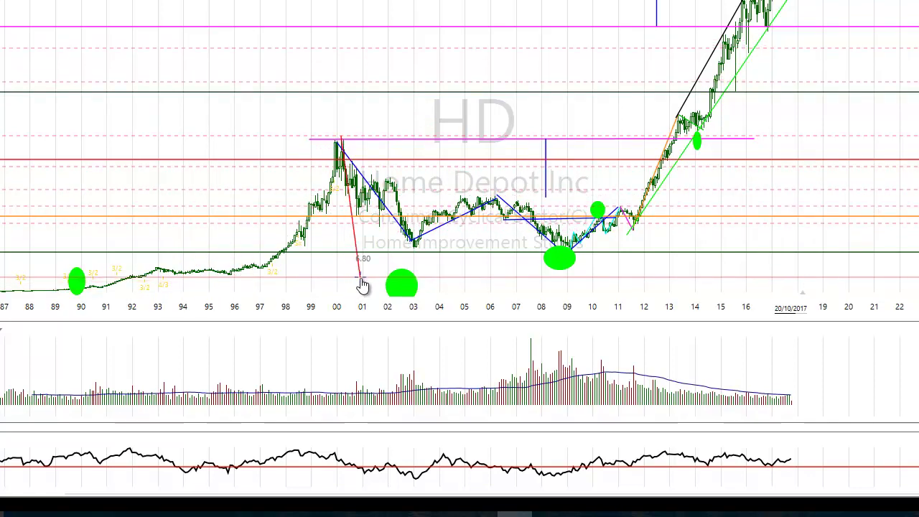
{"action": "left_click_drag", "start_coordinate": [363, 285], "coordinate": [420, 257]}
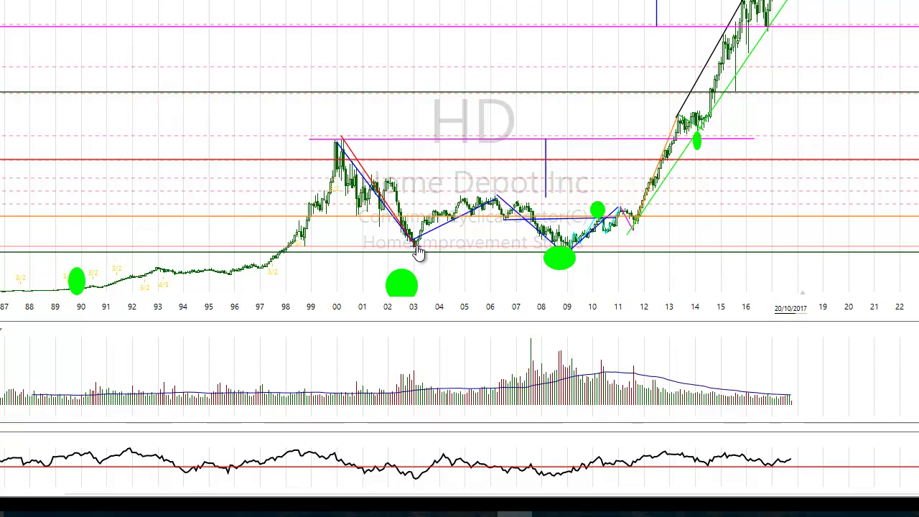
{"action": "left_click", "coordinate": [334, 139]}
{"action": "key", "text": "Escape"}
Mark the retracement's anchor points by moving one green ellipse onto the 2003 low and the 2009 ellipse onto the 2000 high.
{"action": "mouse_move", "coordinate": [407, 284]}
{"action": "left_mouse_down"}
{"action": "mouse_move", "coordinate": [409, 260]}
{"action": "mouse_move", "coordinate": [414, 267]}
{"action": "left_mouse_up"}
{"action": "left_click_drag", "start_coordinate": [560, 266], "coordinate": [336, 138]}
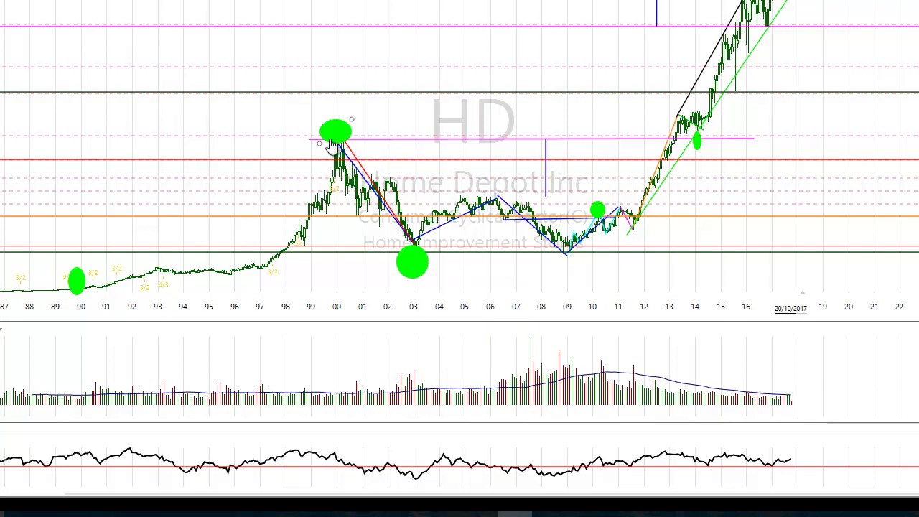
{"action": "mouse_move", "coordinate": [334, 144]}
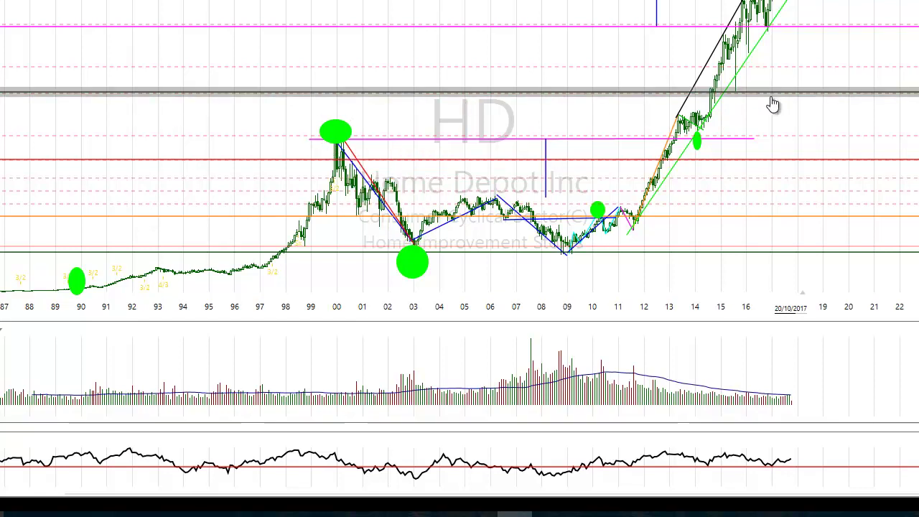
Examine how the 2015 price swing relates to the 121.57 and 91.82 horizontal lines and the nearby Fibonacci levels.
{"action": "mouse_move", "coordinate": [717, 99]}
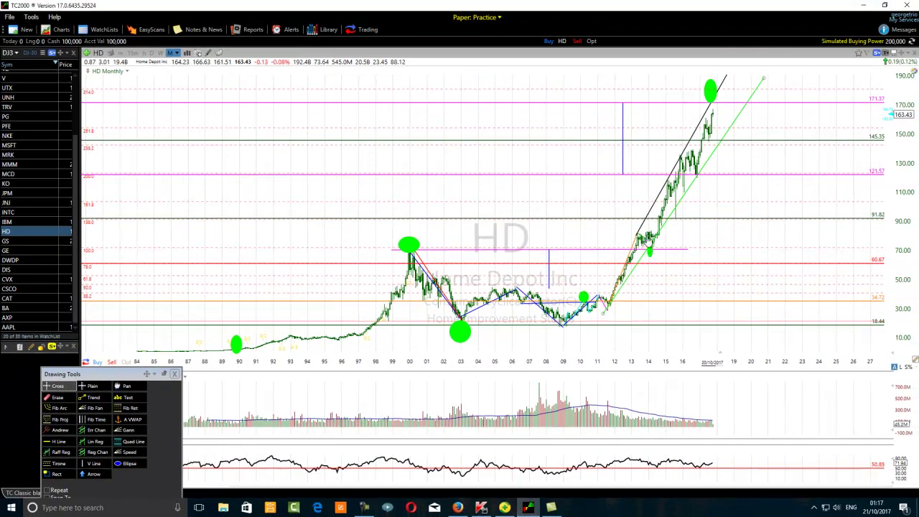
{"action": "scroll", "coordinate": [657, 229], "scroll_direction": "up", "scroll_amount": 3}
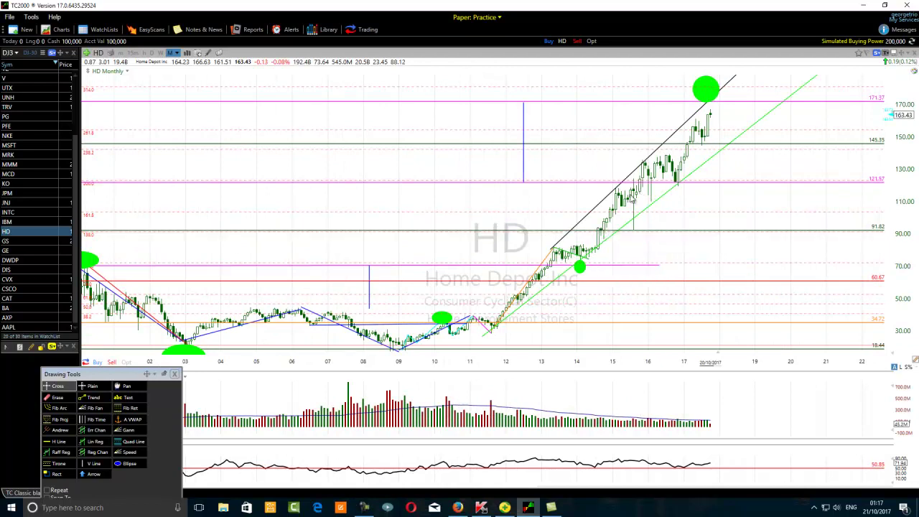
{"action": "mouse_move", "coordinate": [636, 187]}
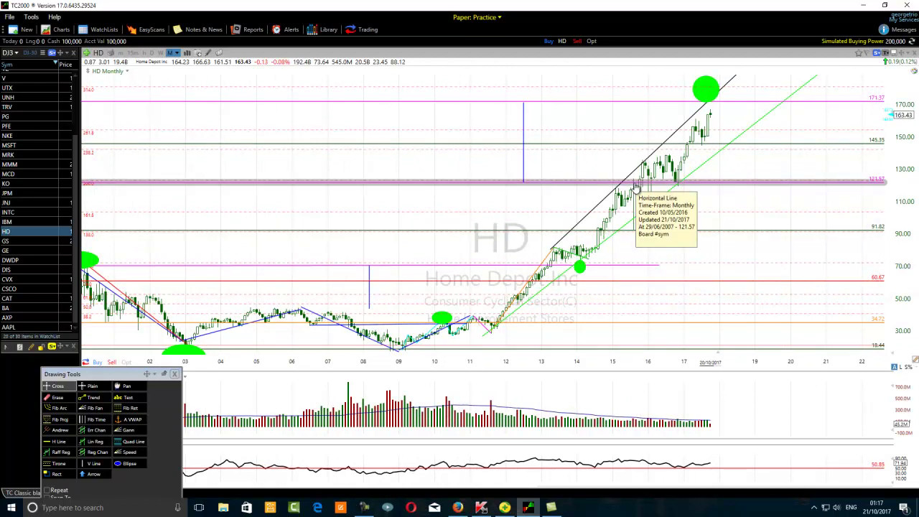
{"action": "mouse_move", "coordinate": [635, 238]}
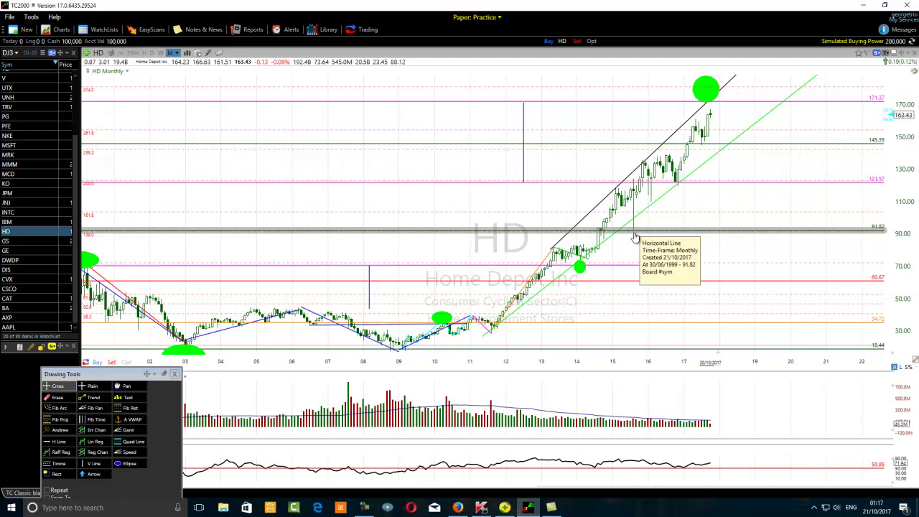
{"action": "scroll", "coordinate": [523, 239], "scroll_direction": "down", "scroll_amount": 5}
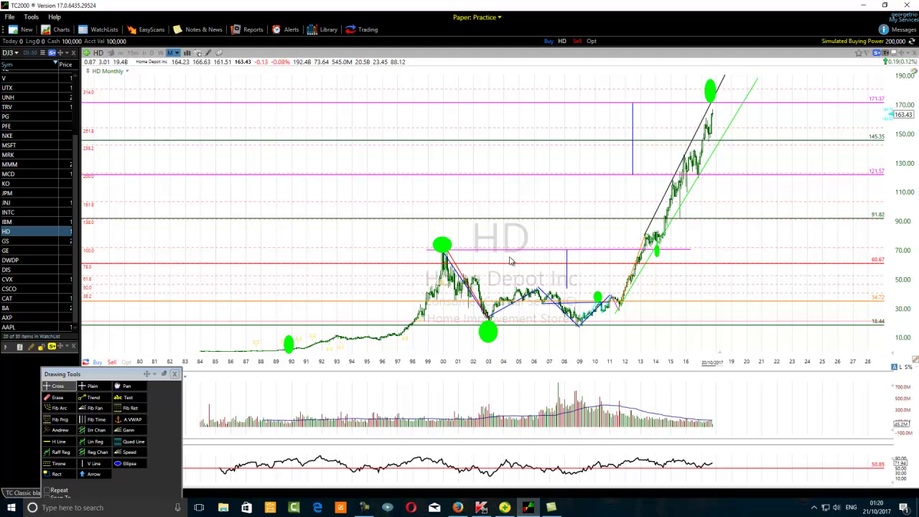
{"action": "left_click", "coordinate": [364, 507]}
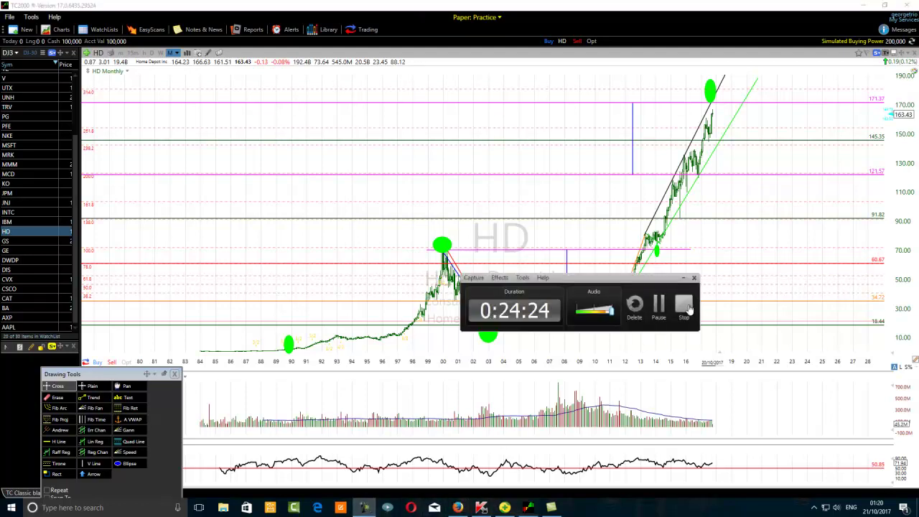